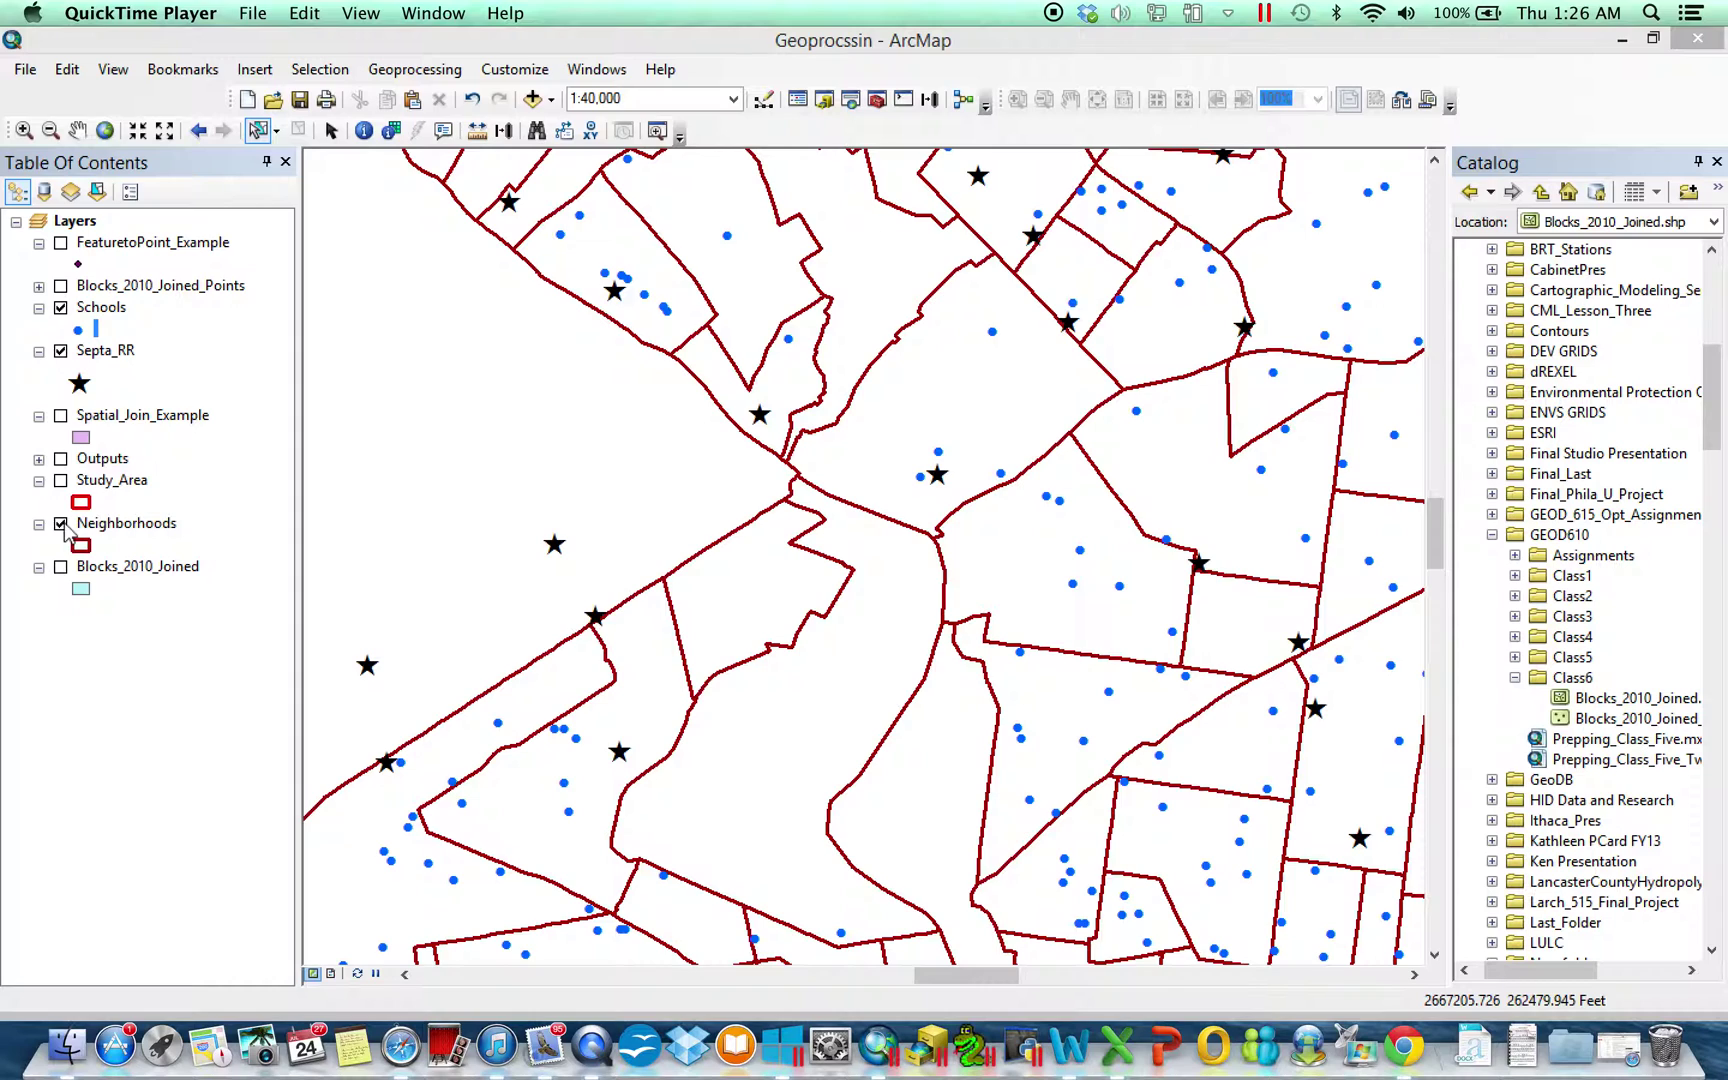
- Turn off the Neighborhoods layer in the Table of Contents
click(61, 523)
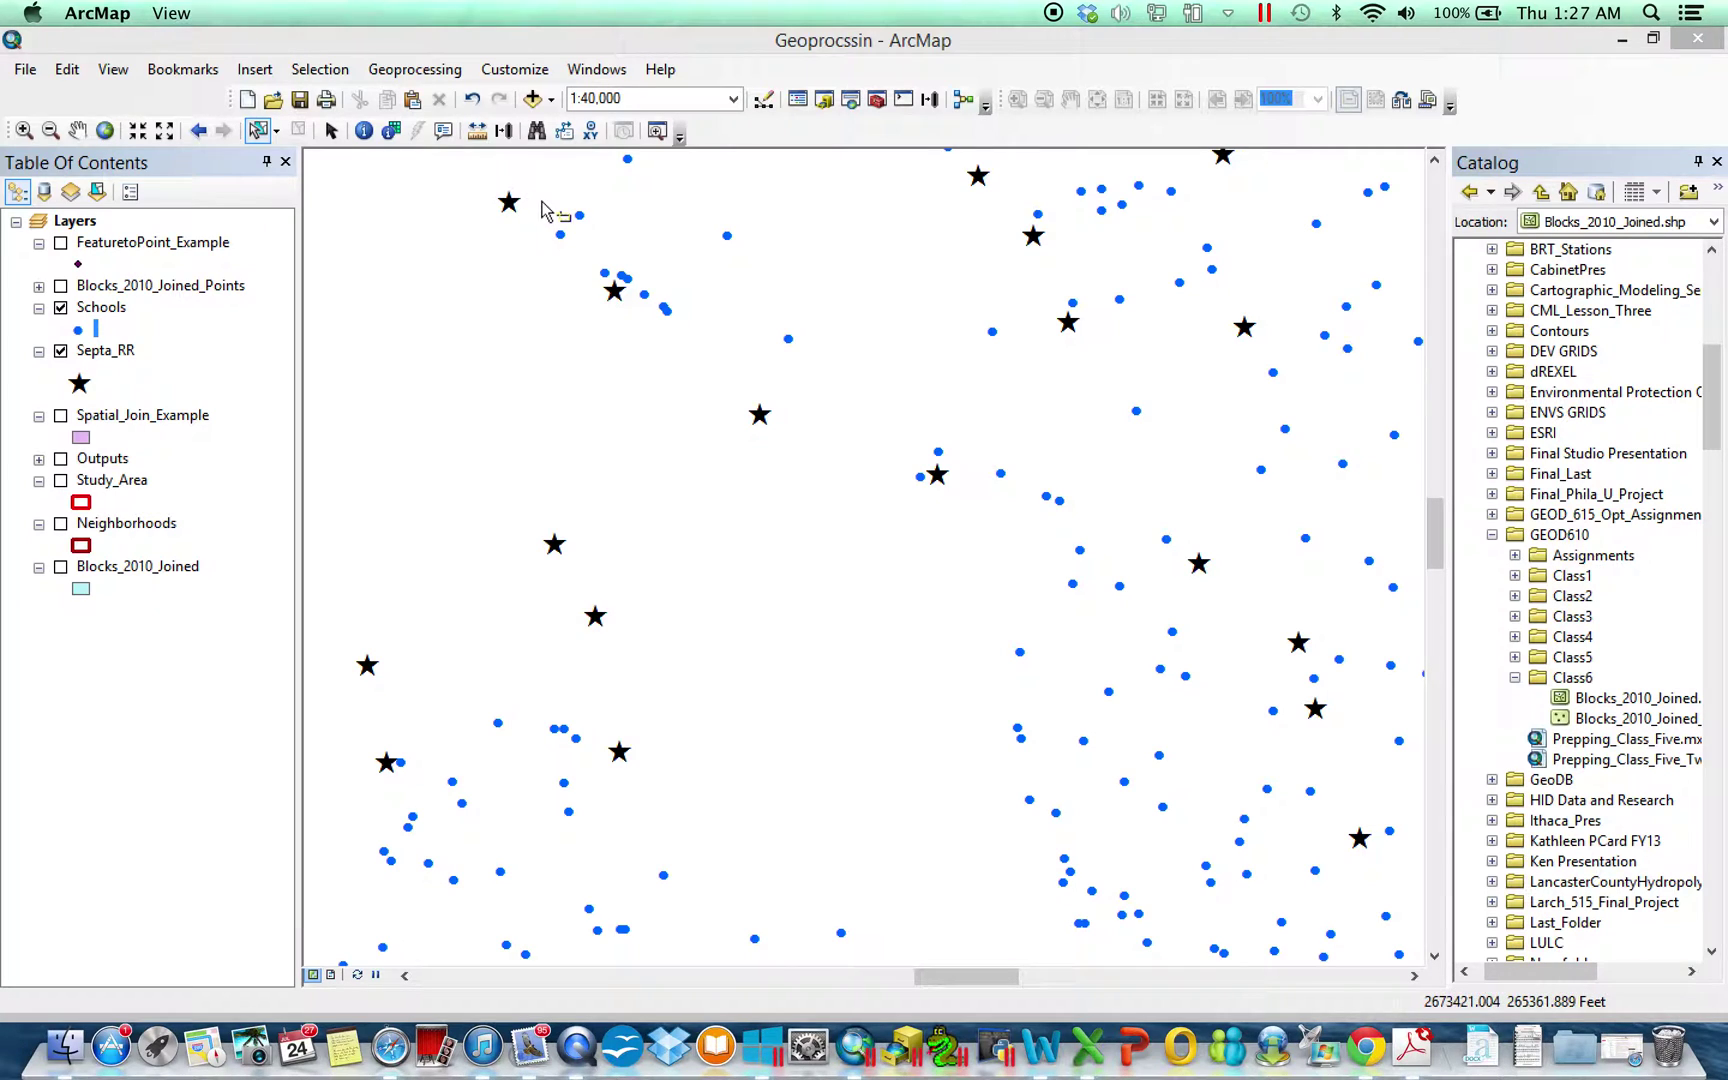
click(477, 131)
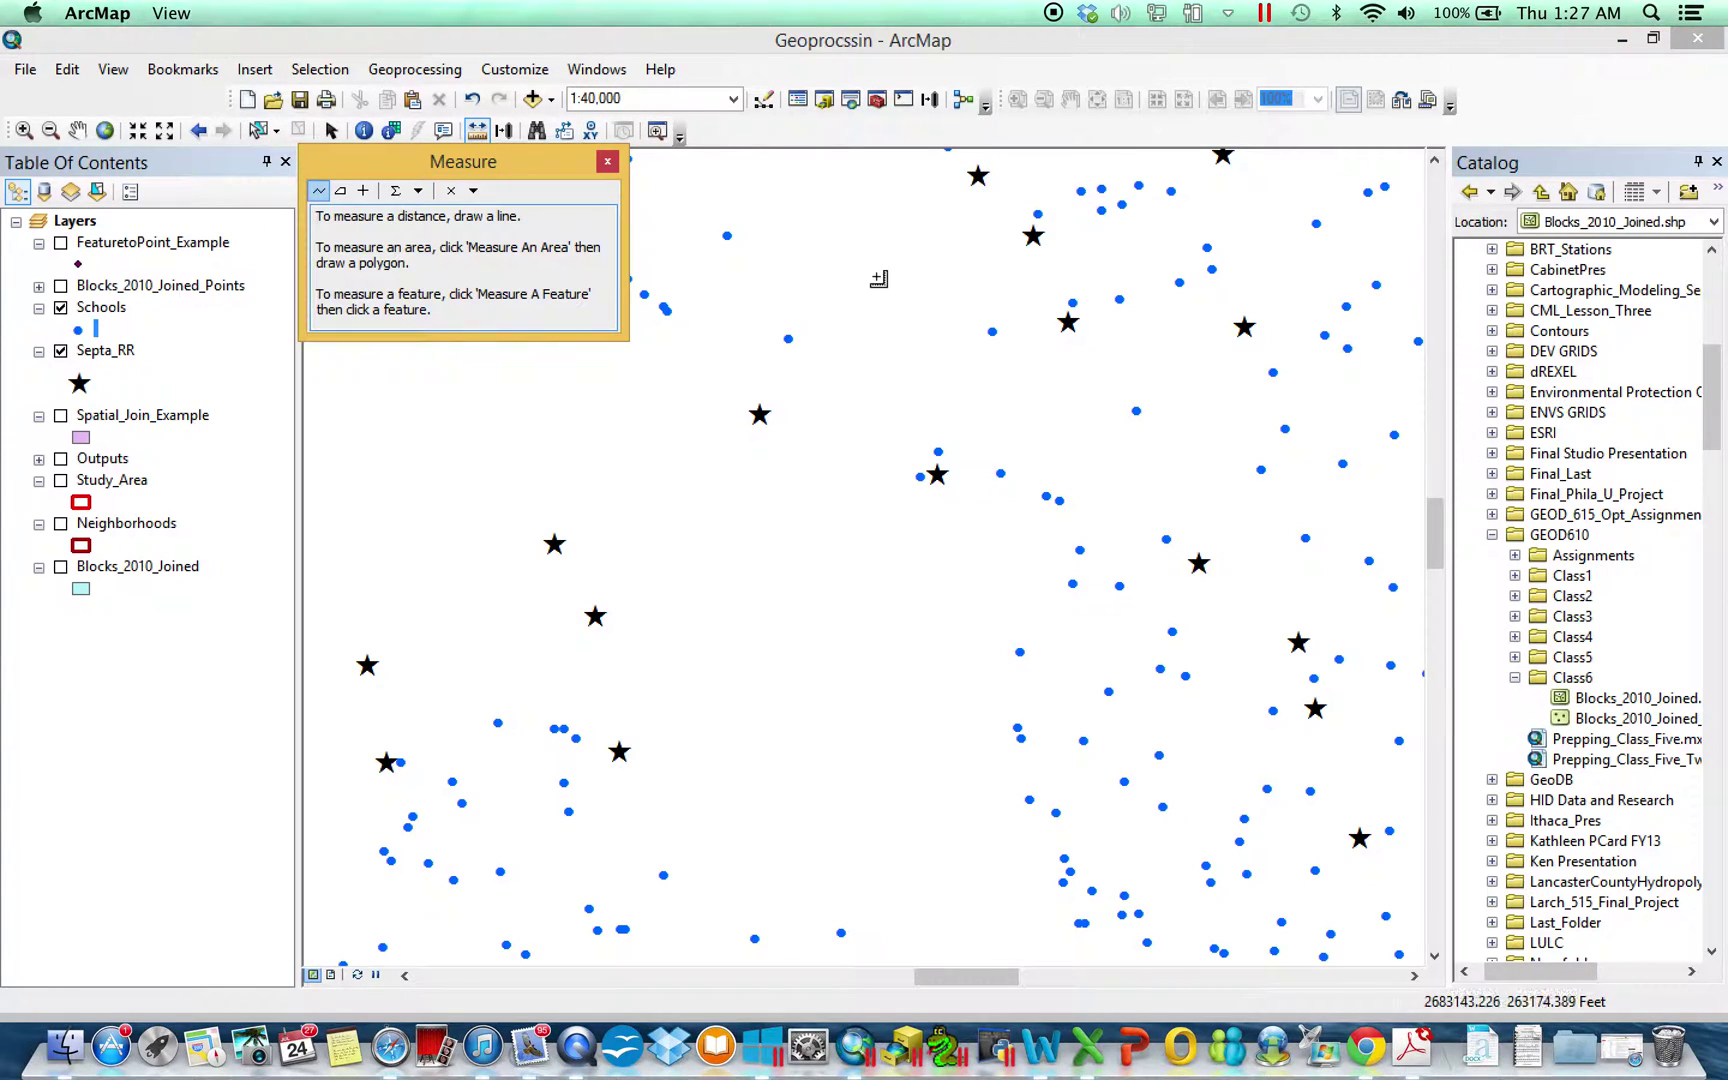
click(790, 340)
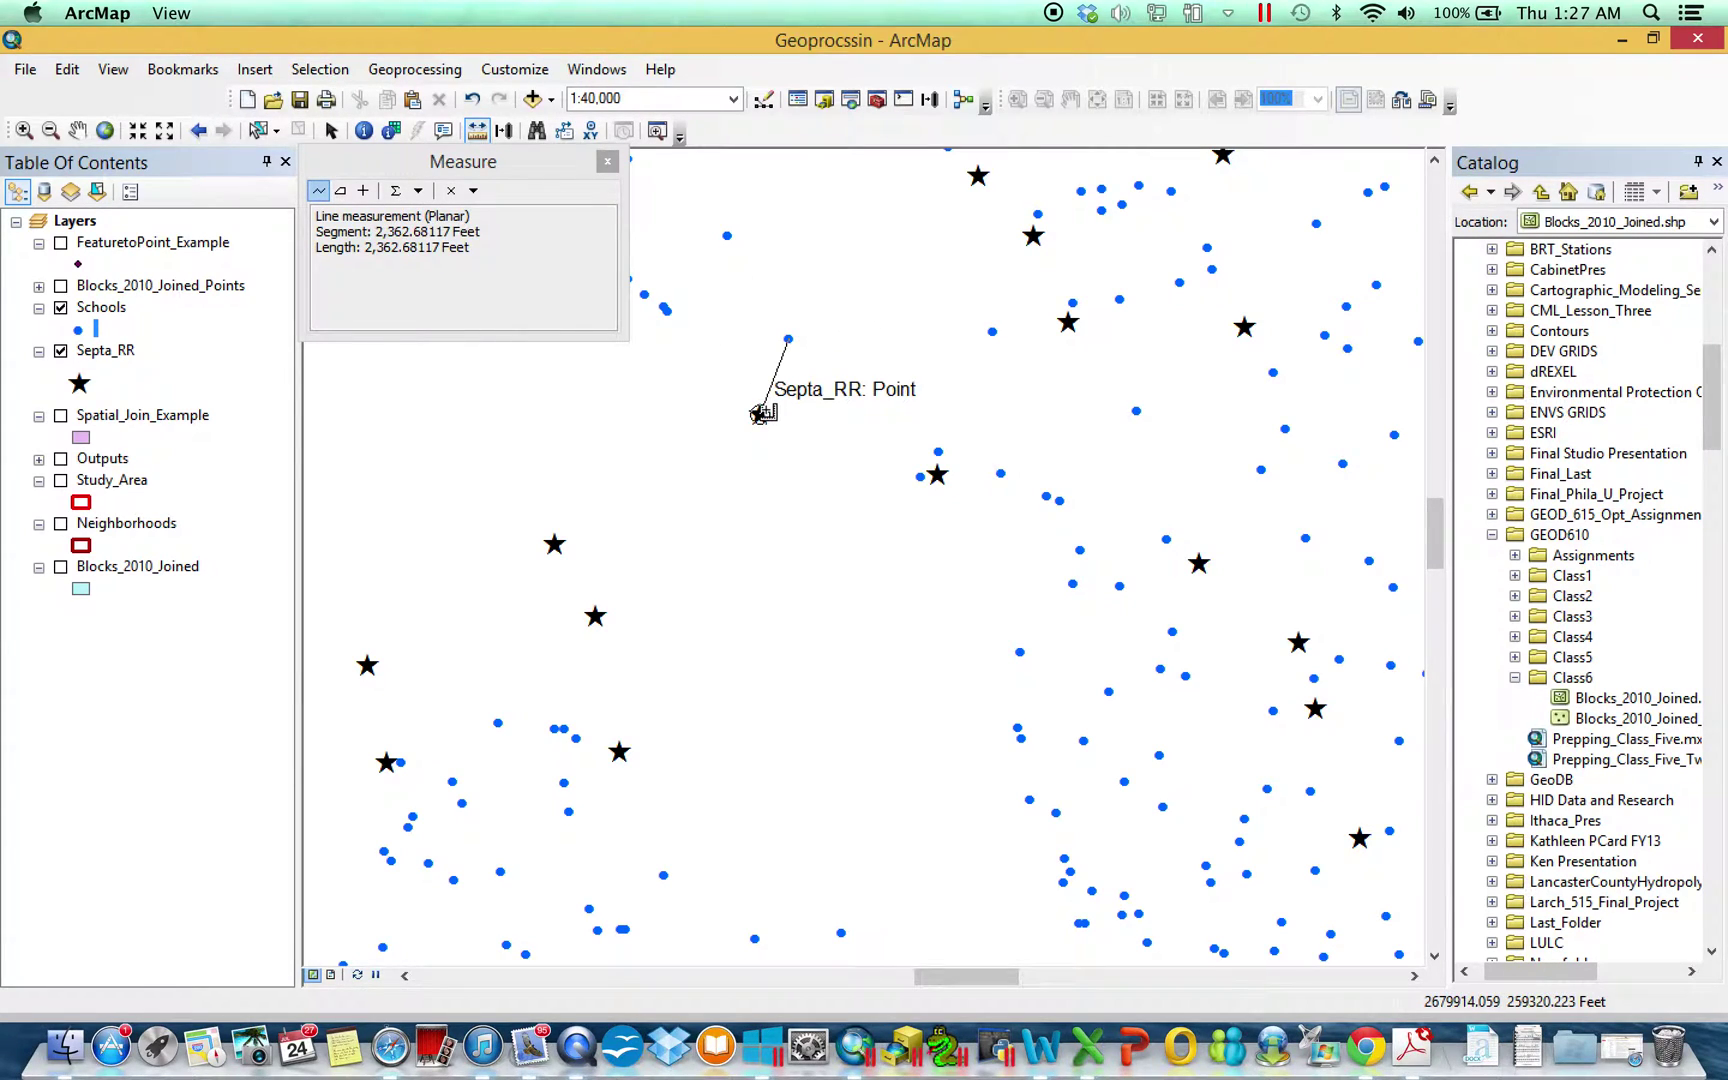
click(607, 161)
click(937, 475)
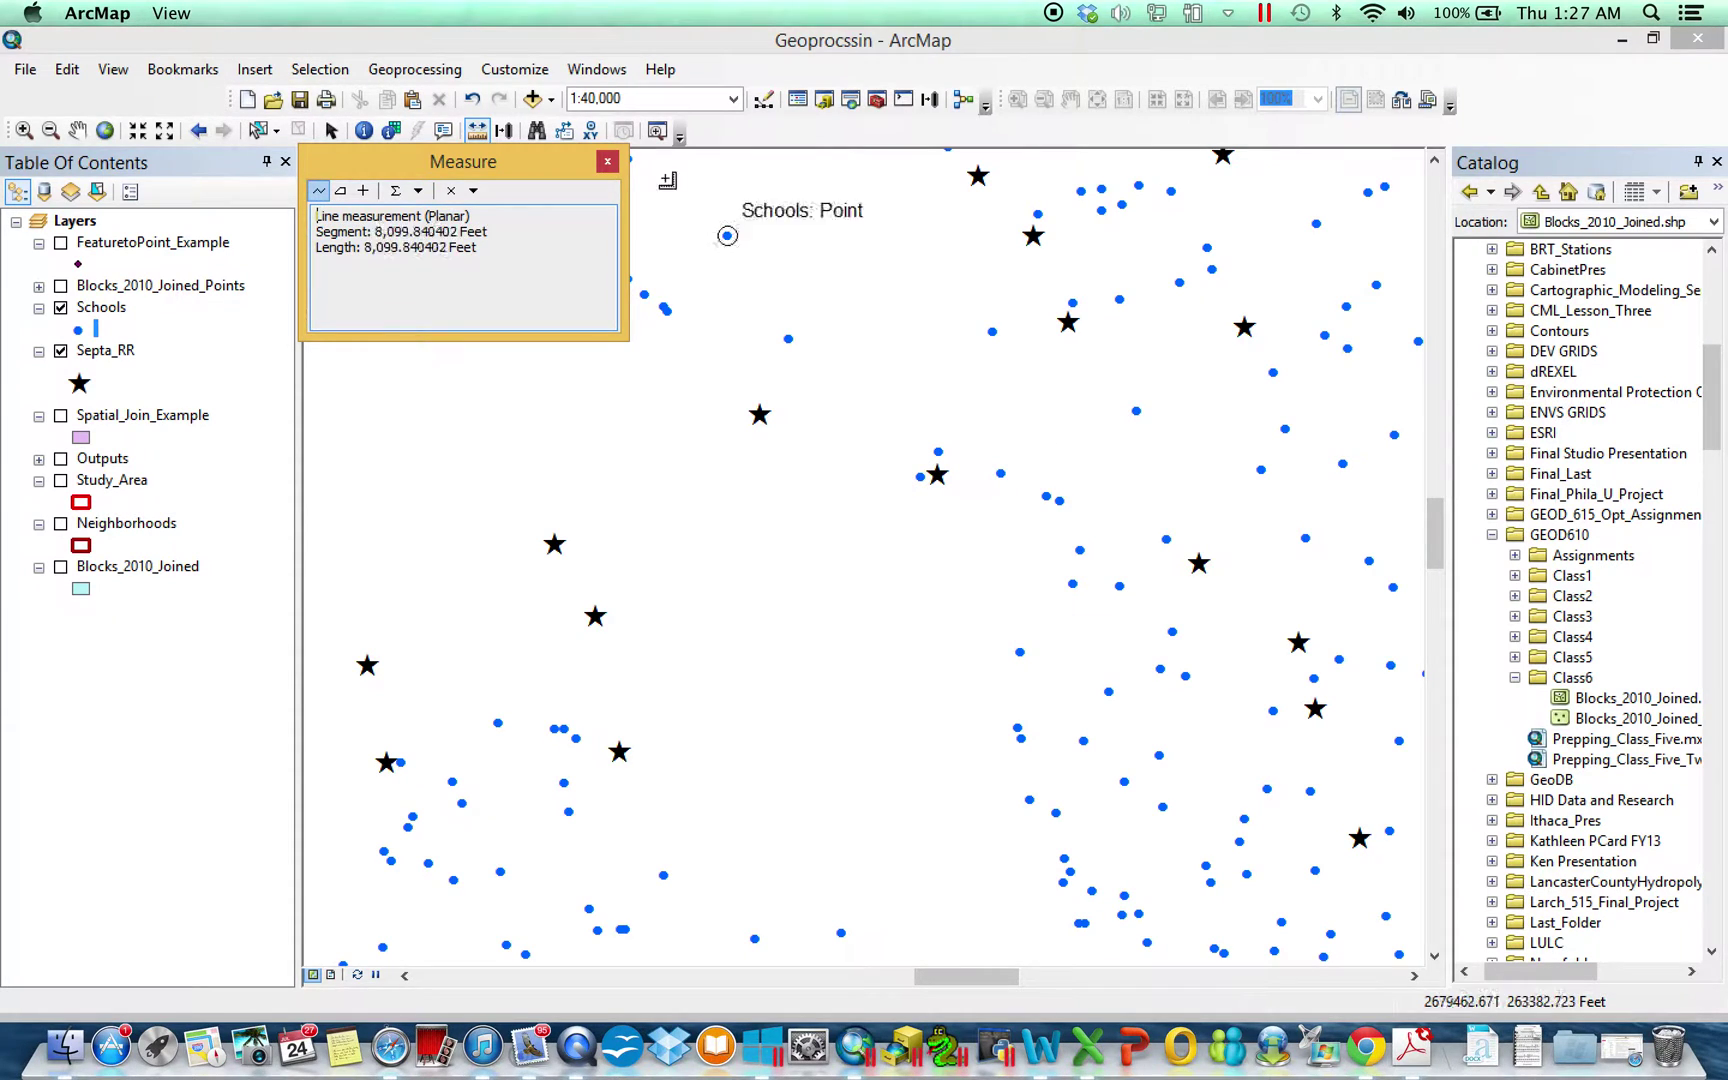
click(607, 161)
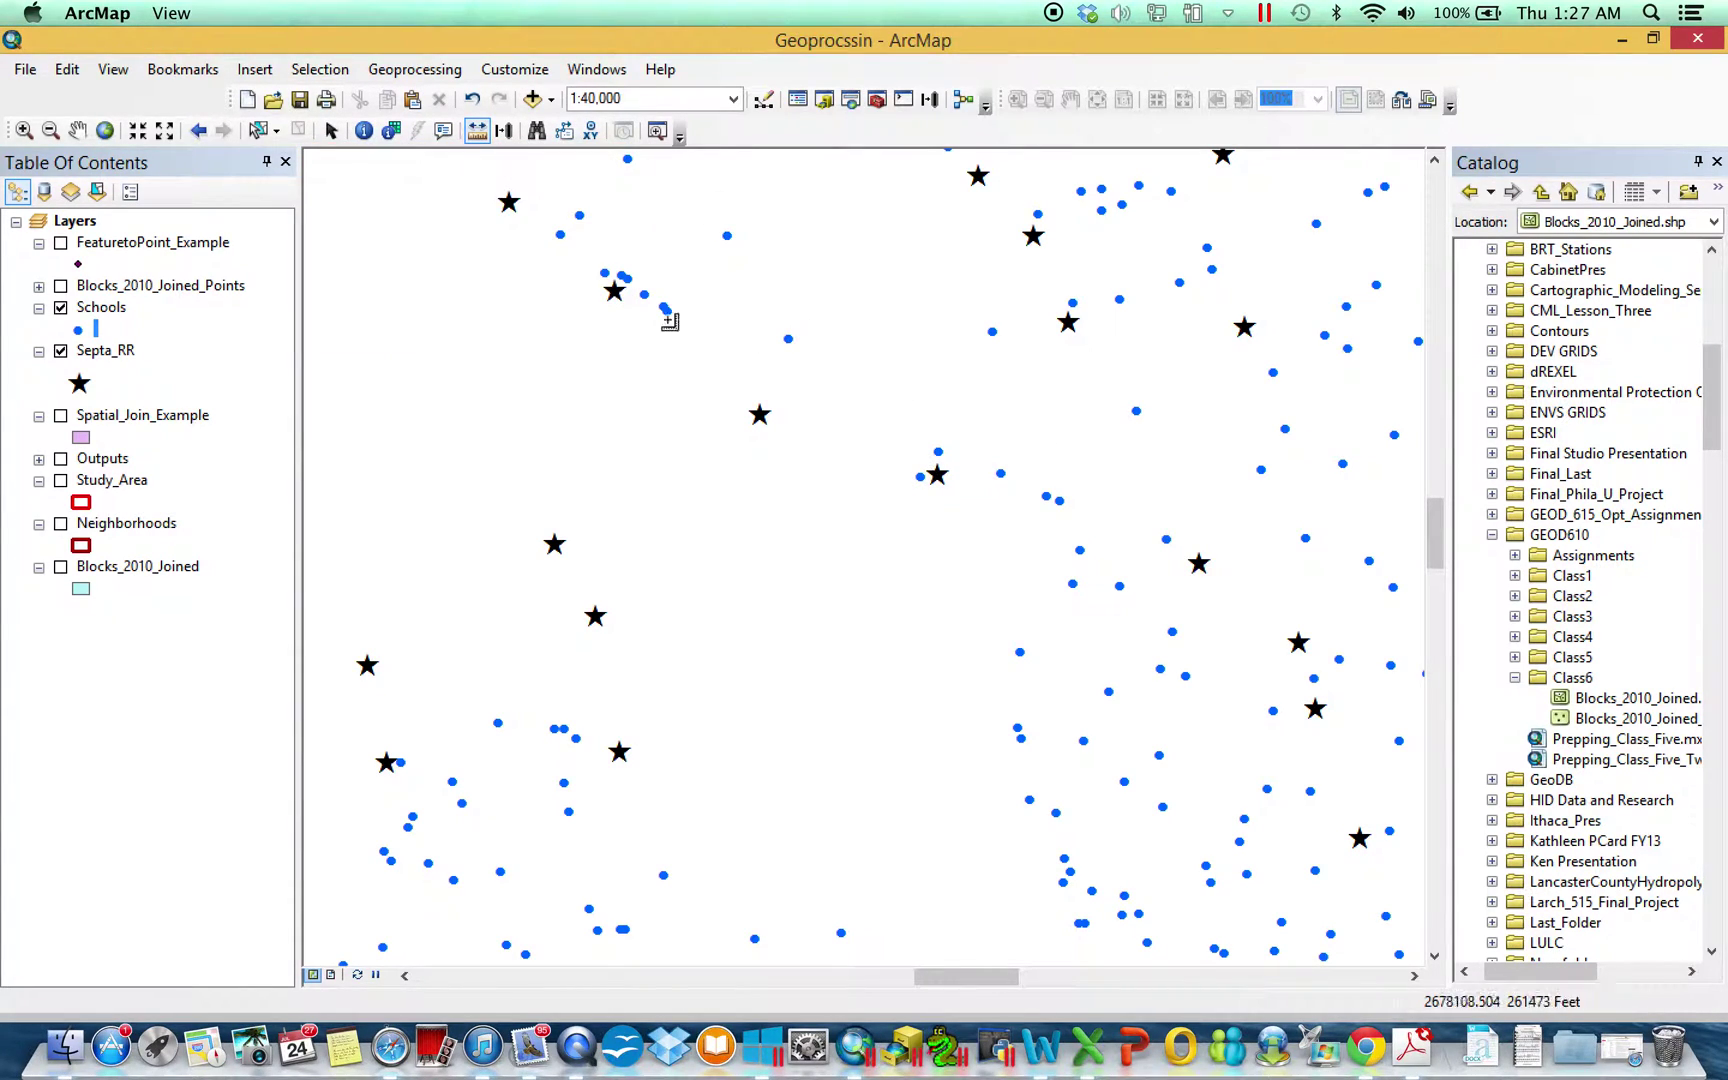
right_click(106, 307)
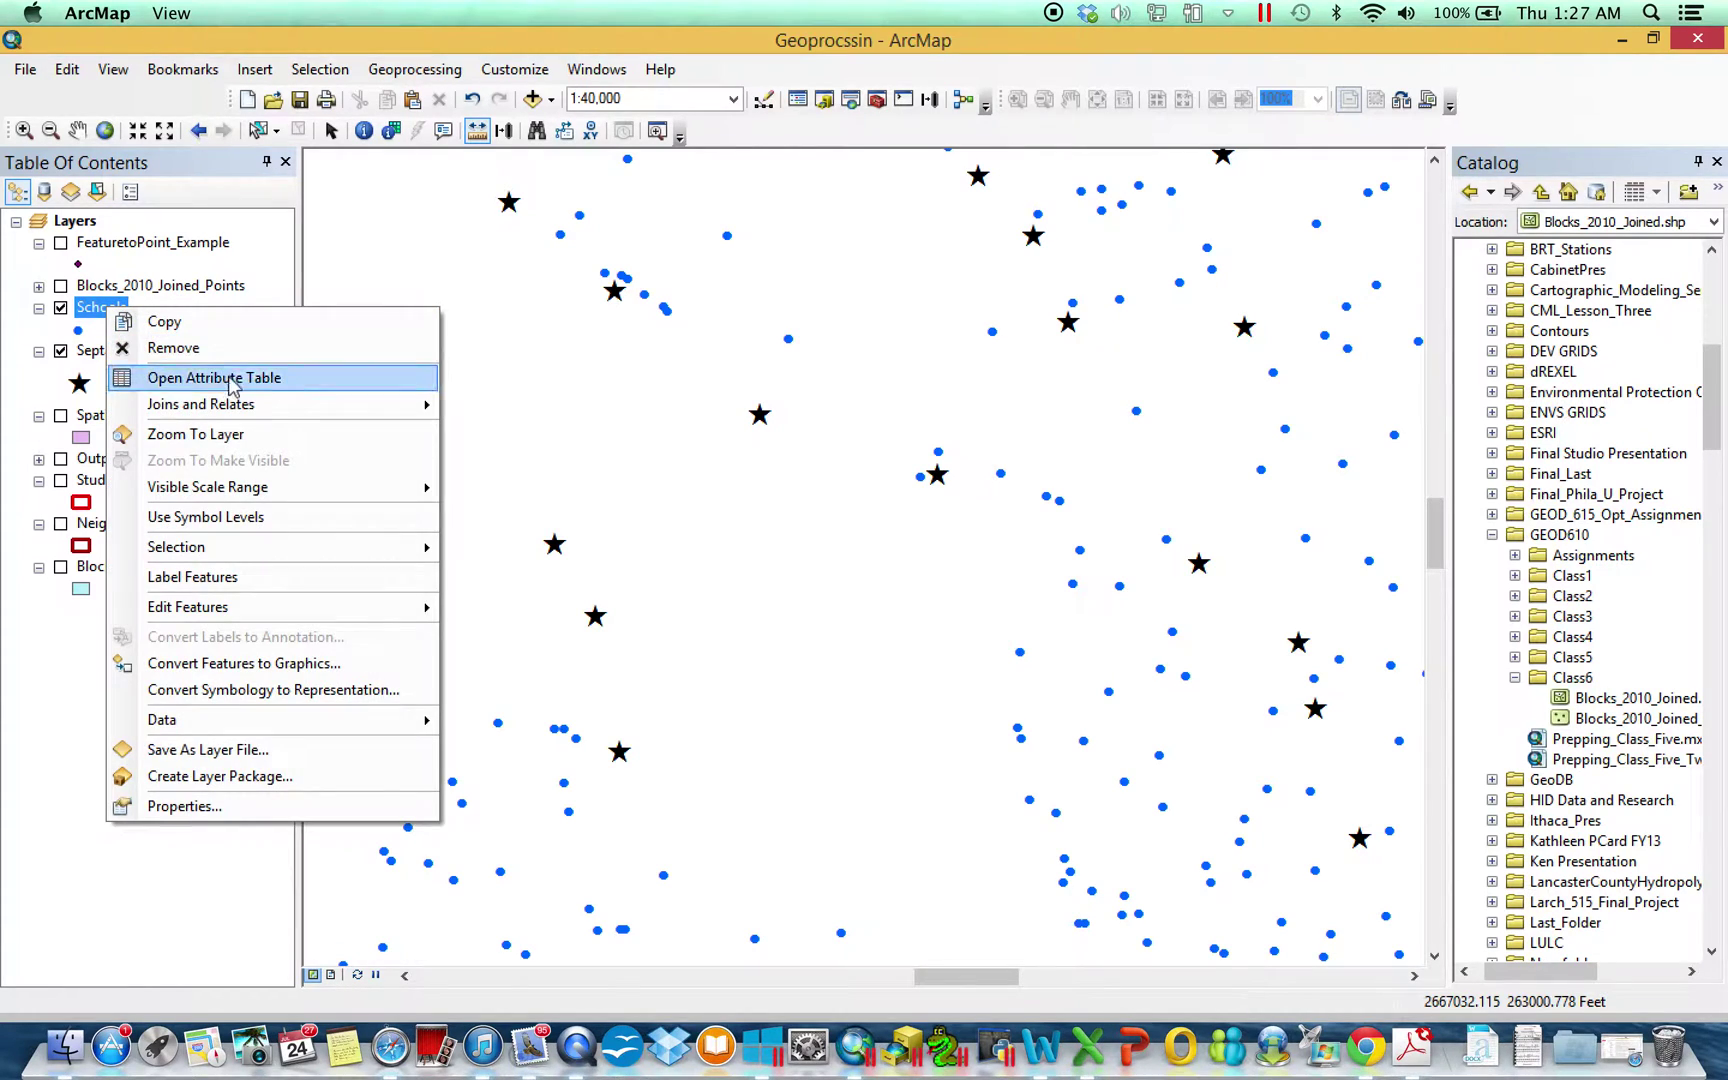
click(228, 377)
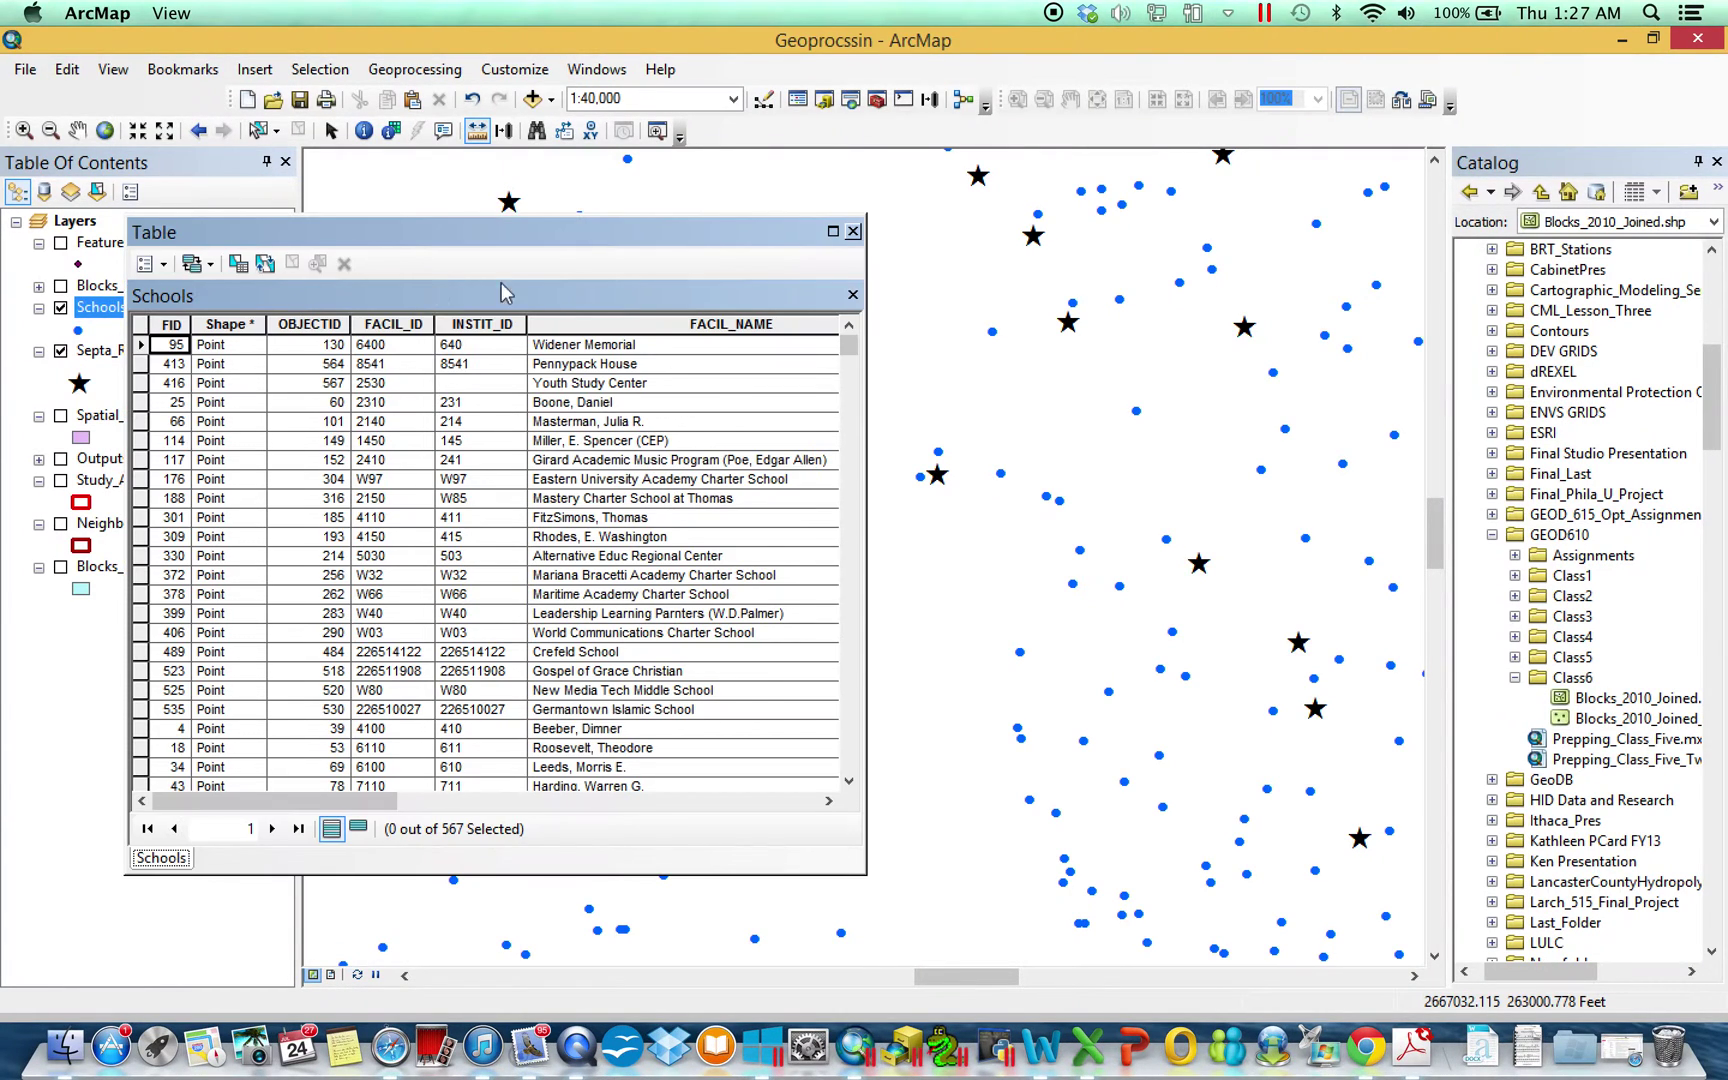
click(853, 231)
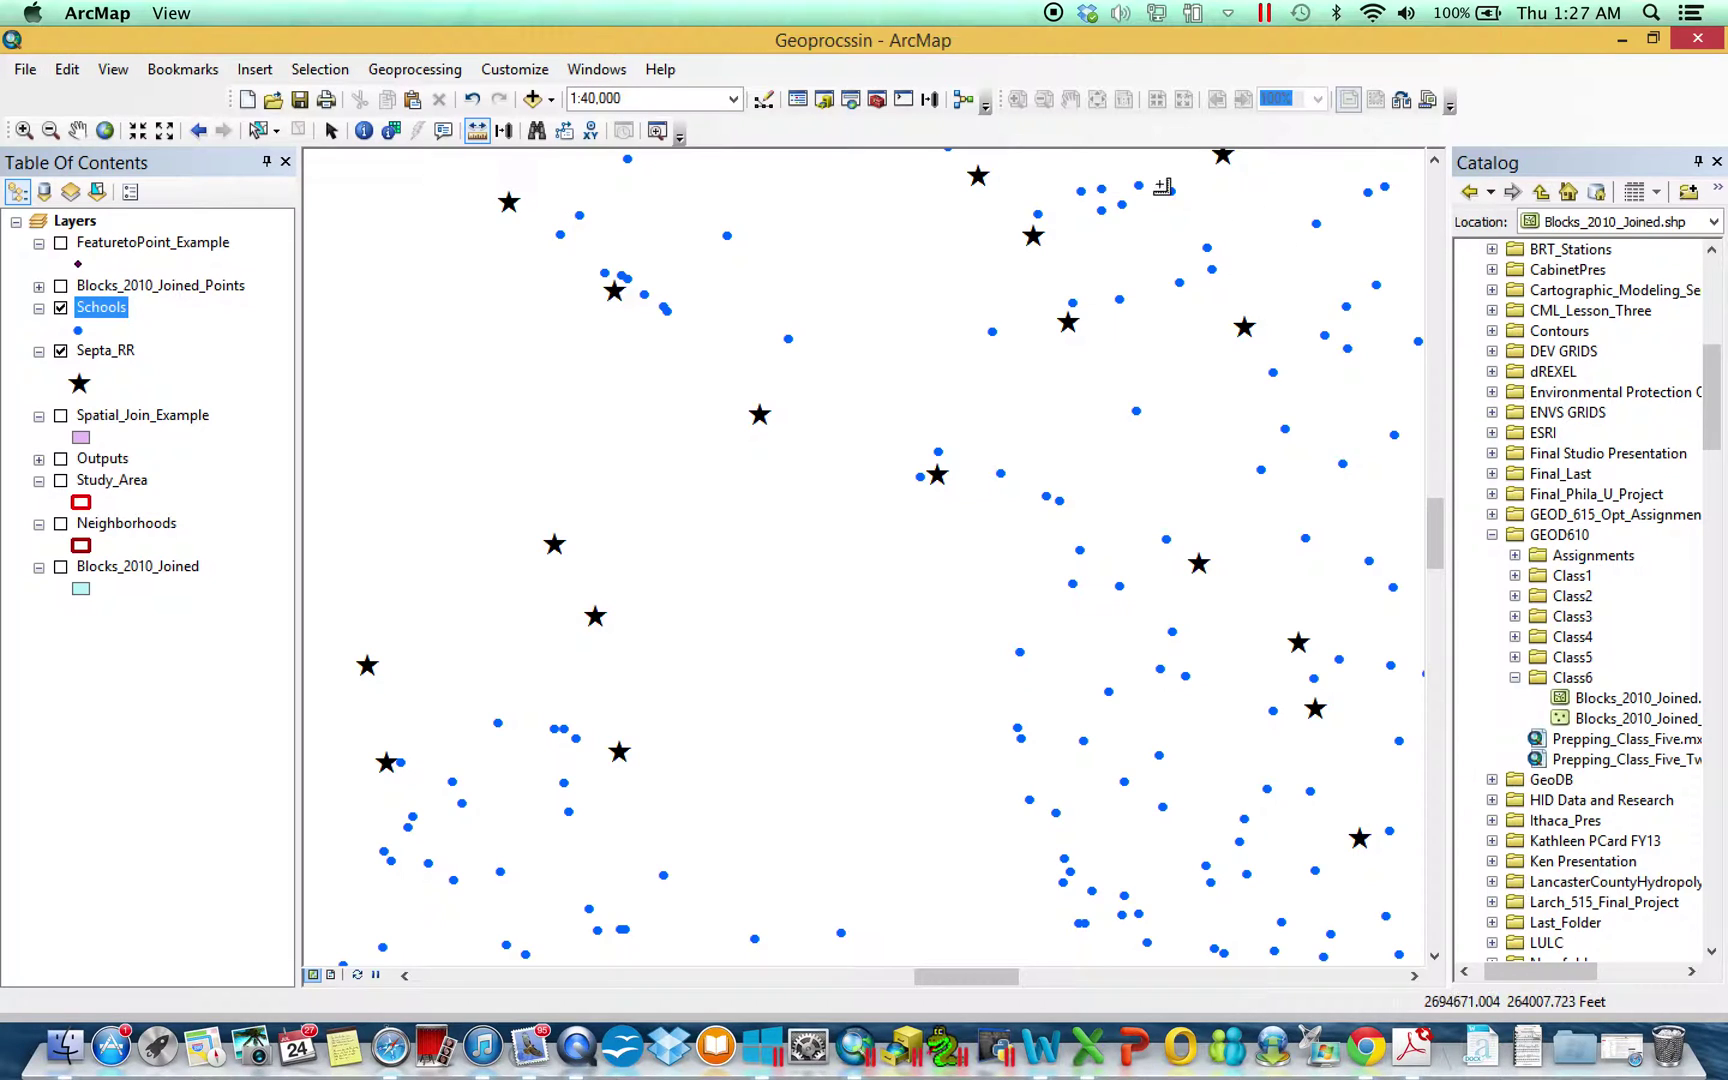
- Open Spatial Join with Schools as target, Septa_RR as join features, and CLOSEST match option
click(877, 99)
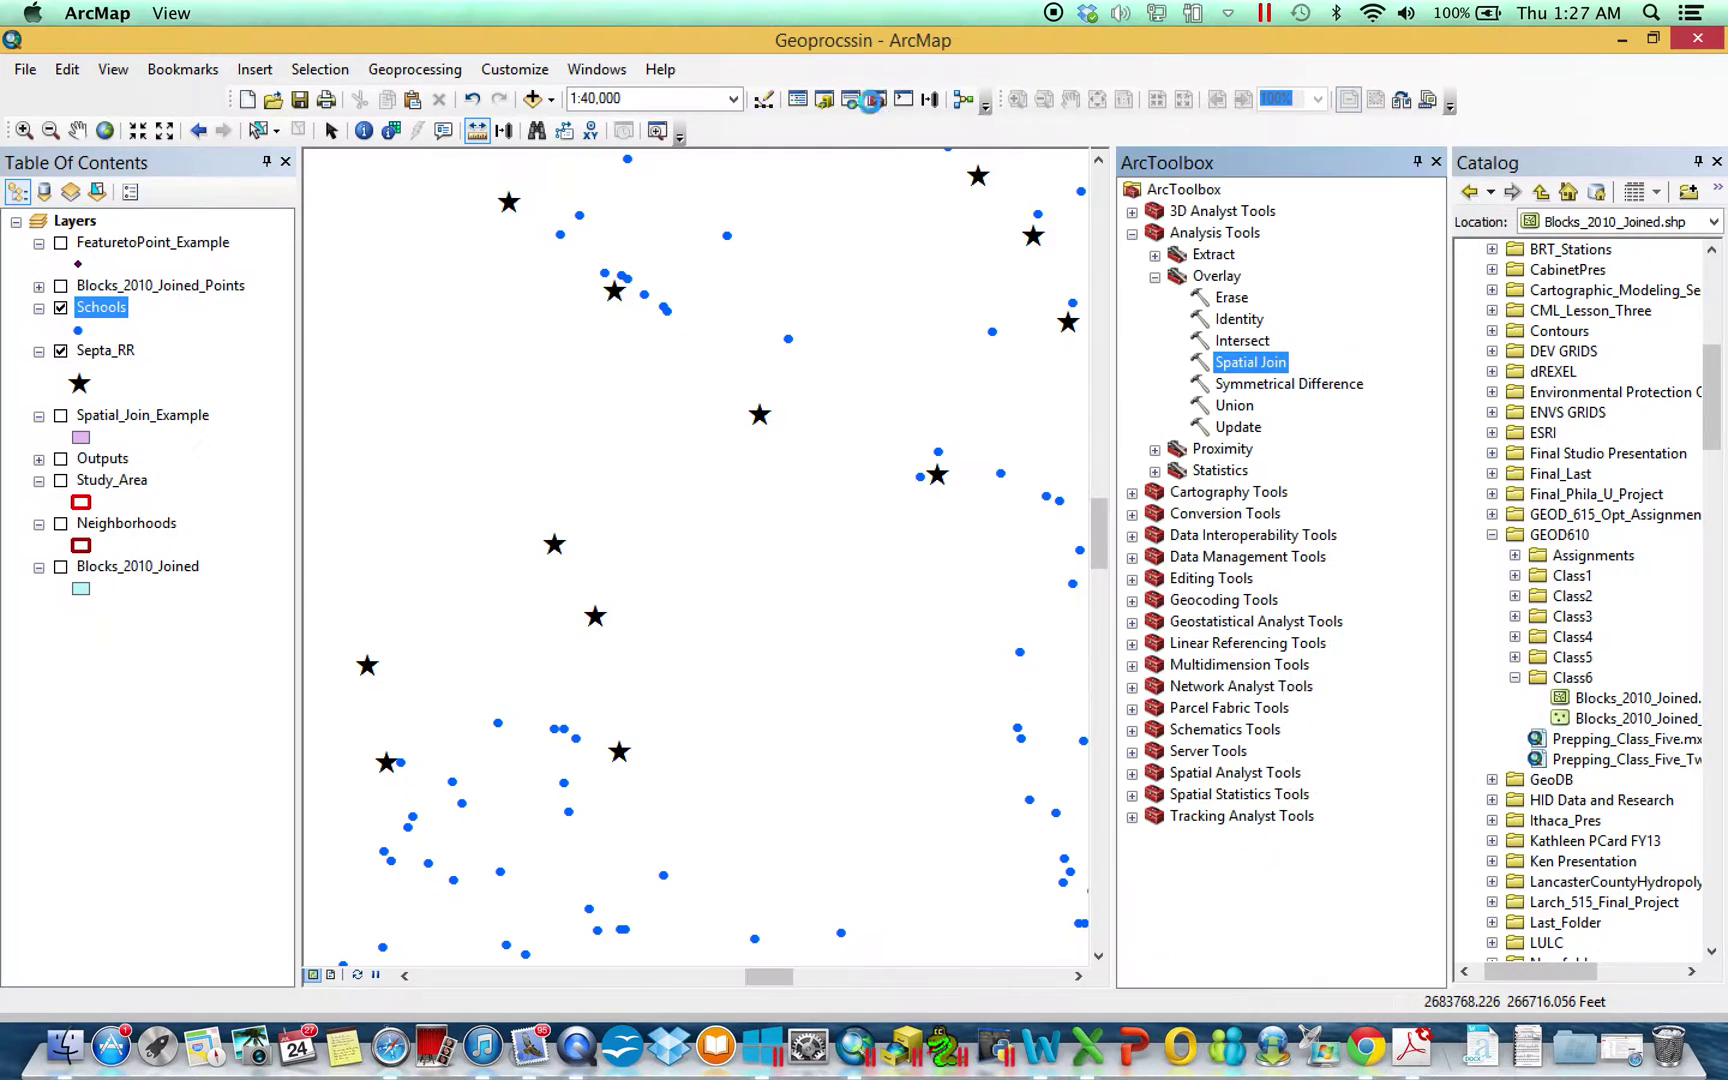
double_click(1240, 364)
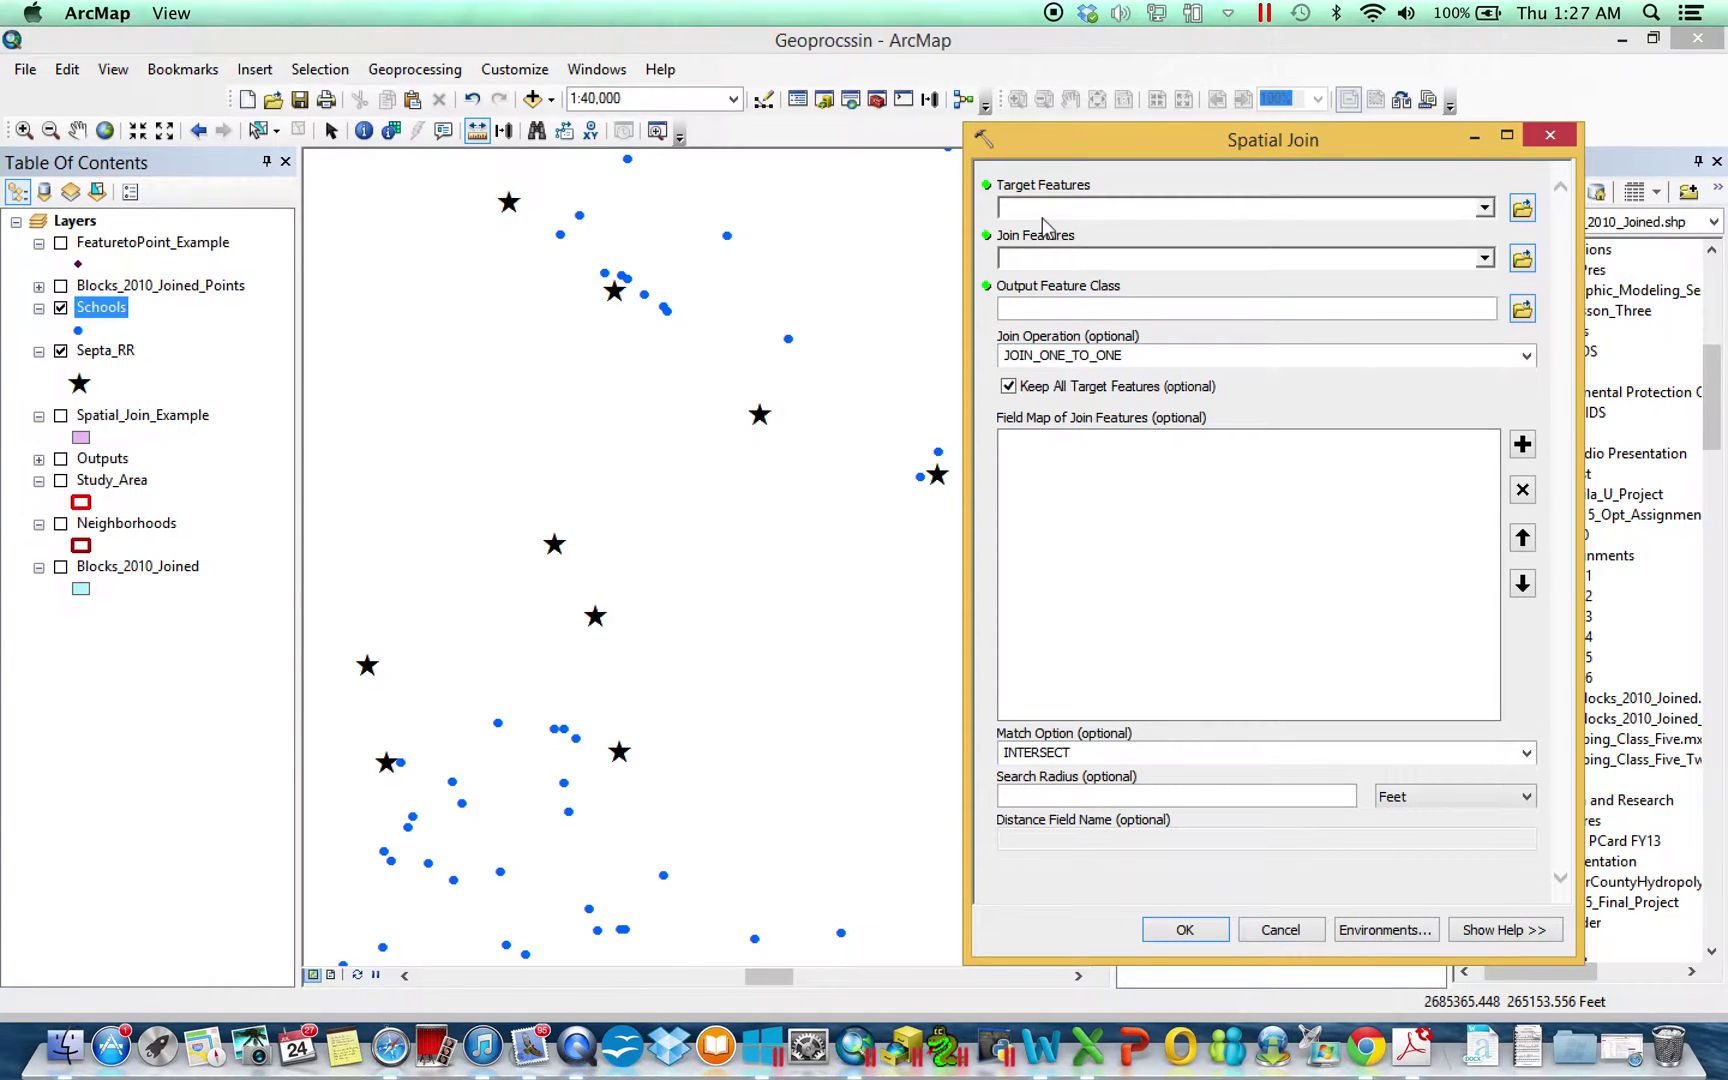
drag(107, 316, 1059, 207)
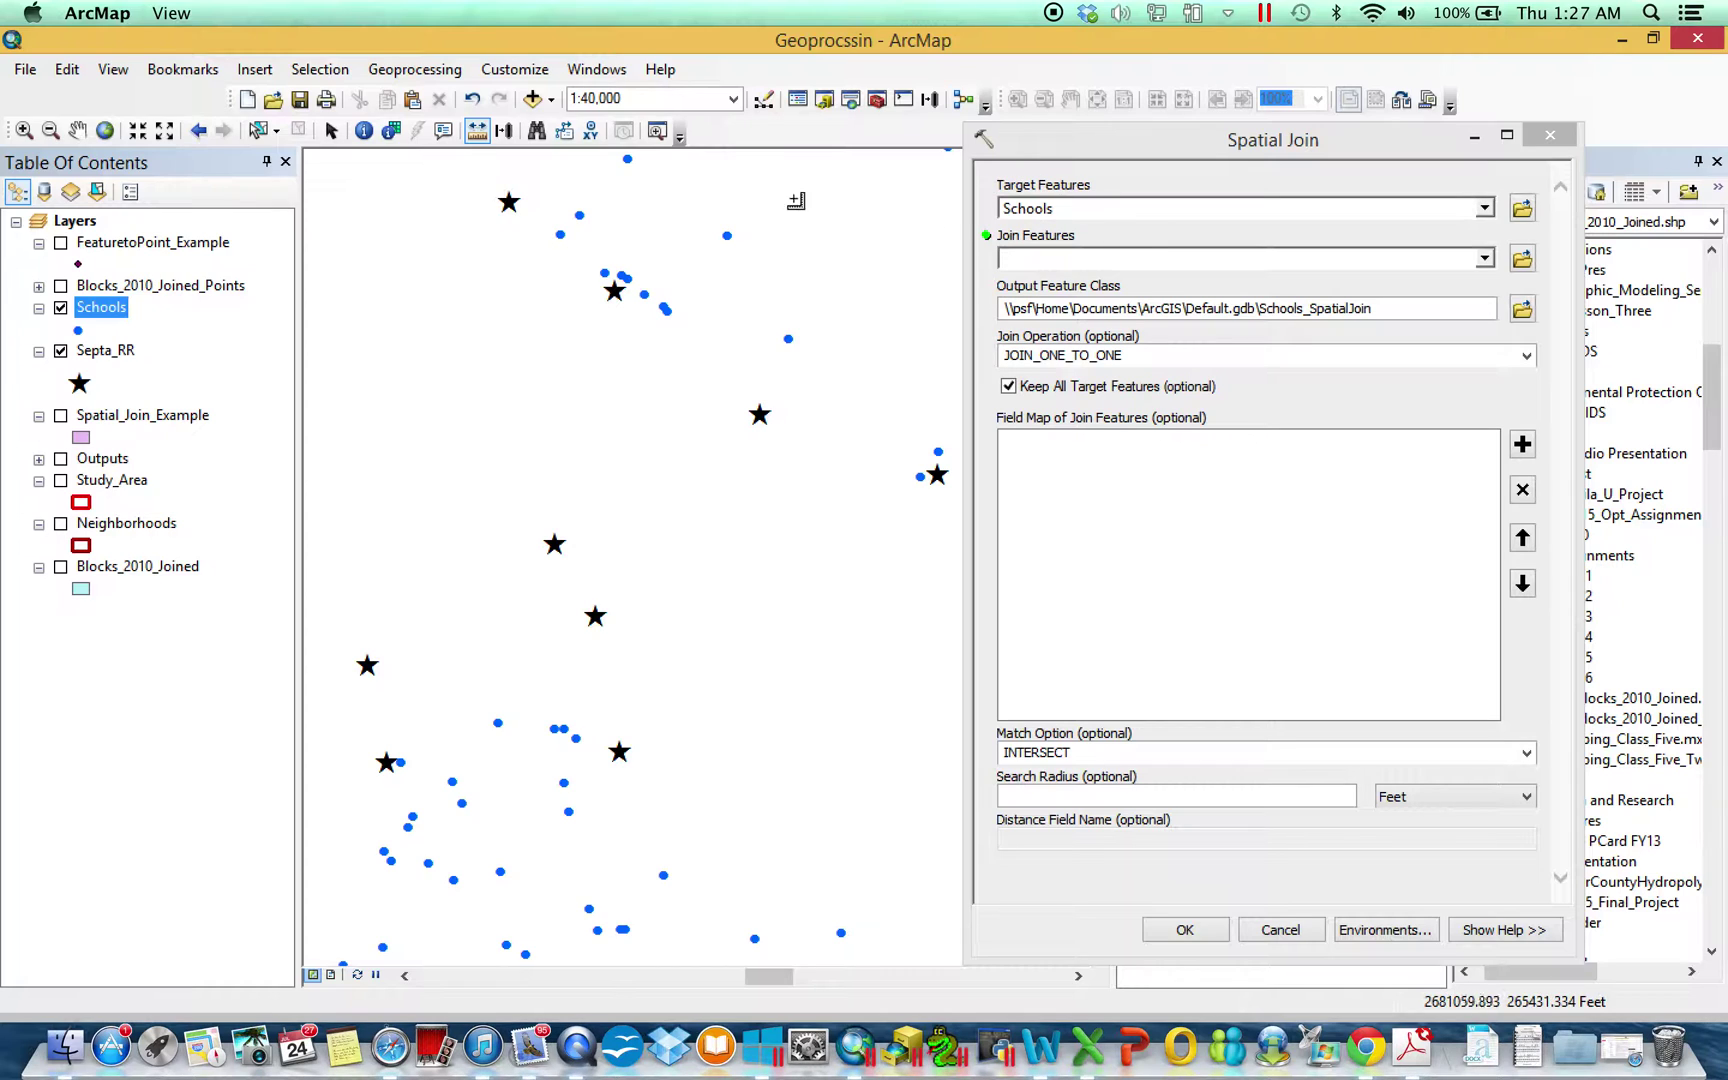
drag(97, 355, 1050, 259)
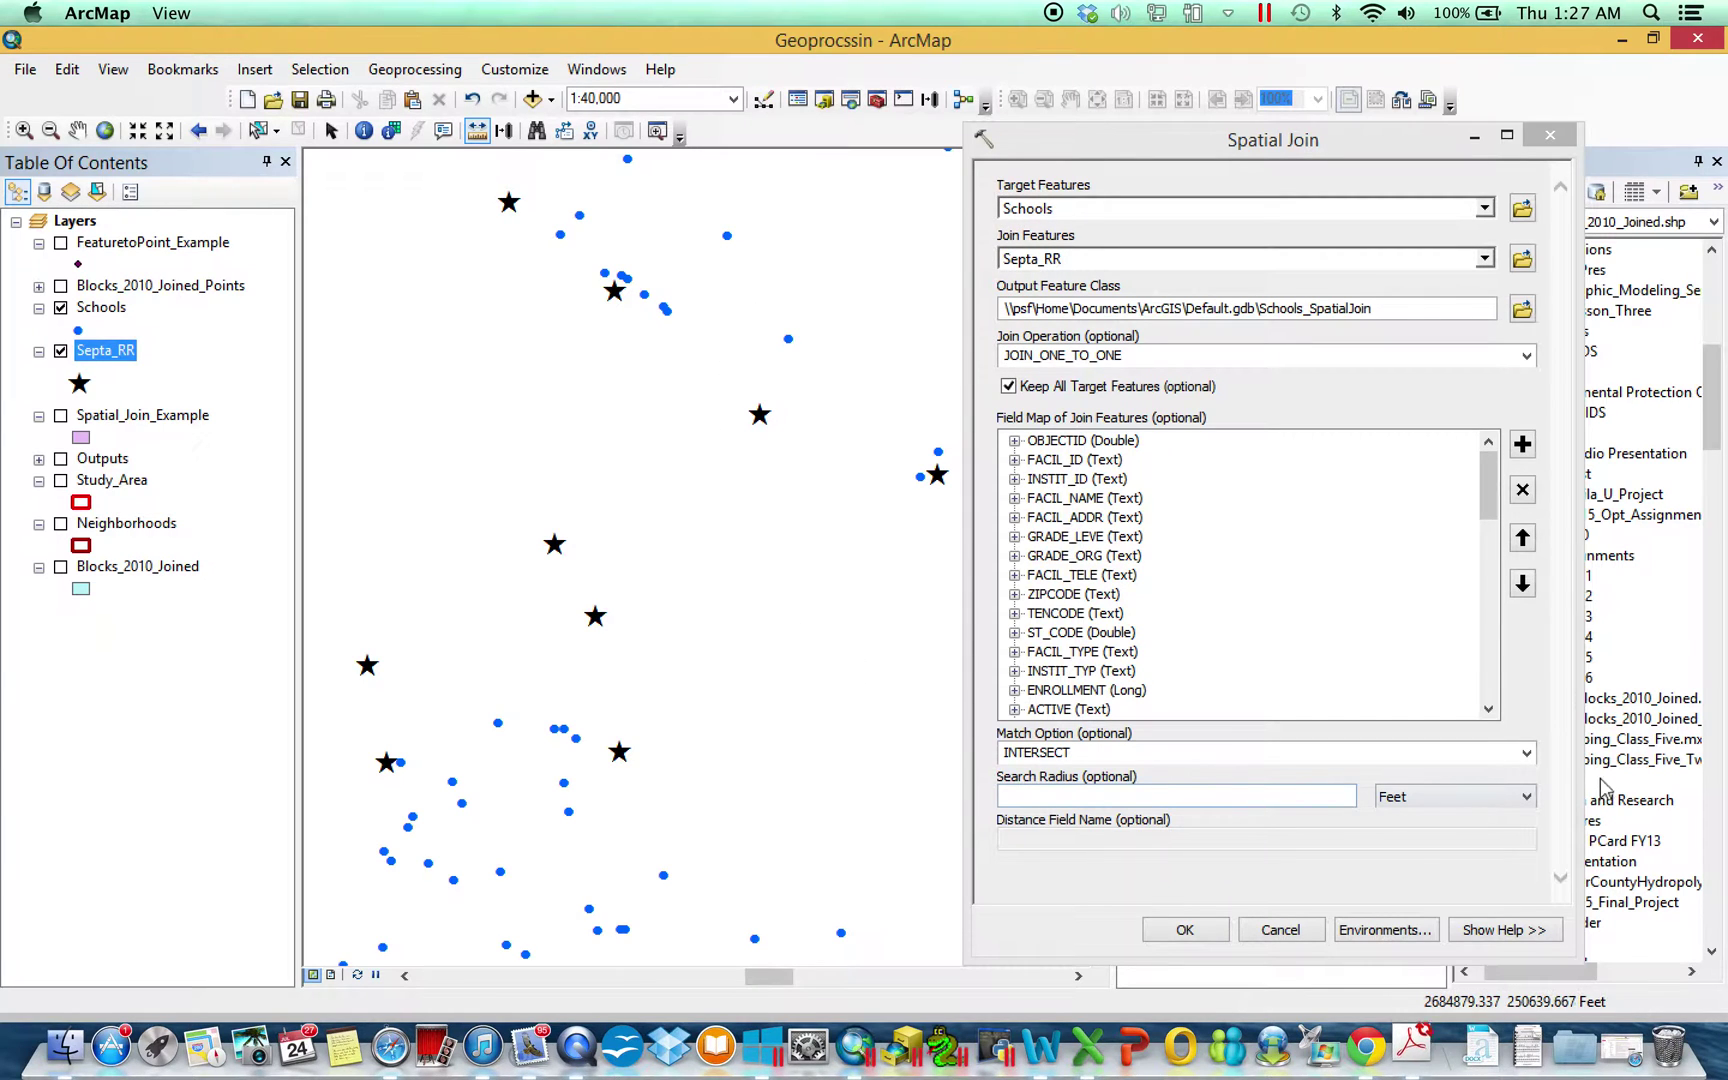
click(1528, 752)
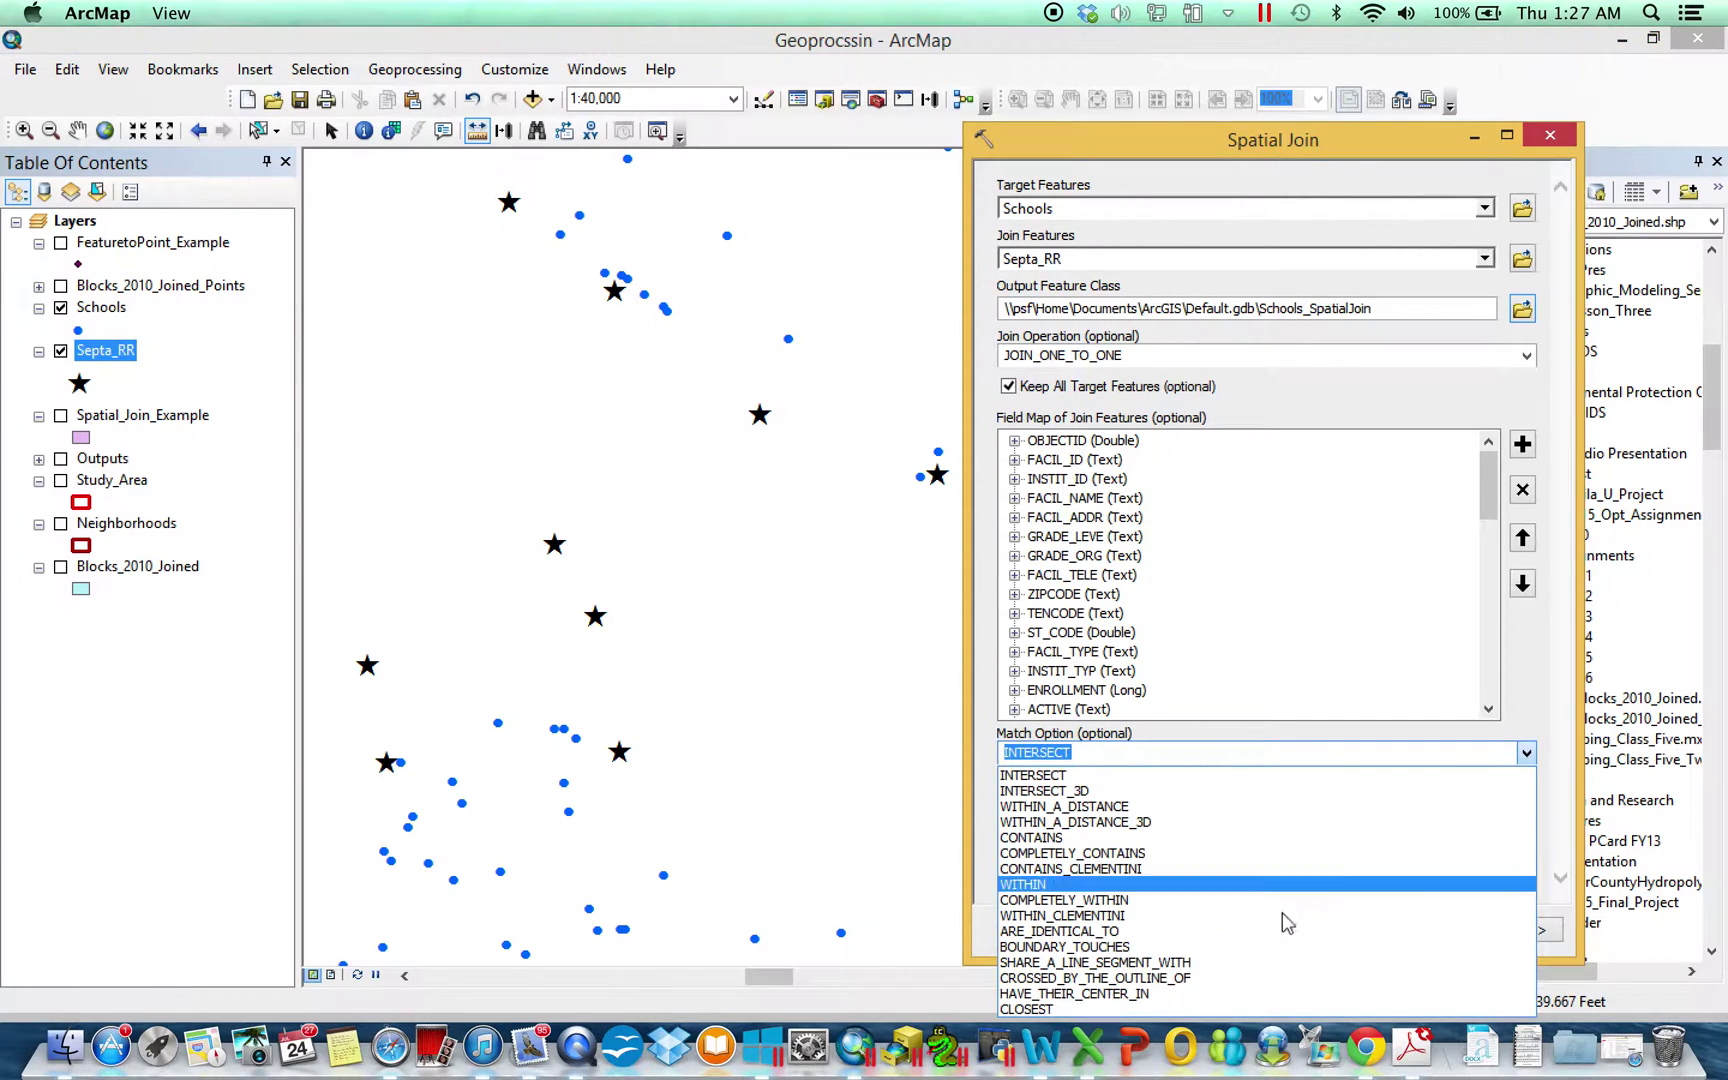
click(1027, 1010)
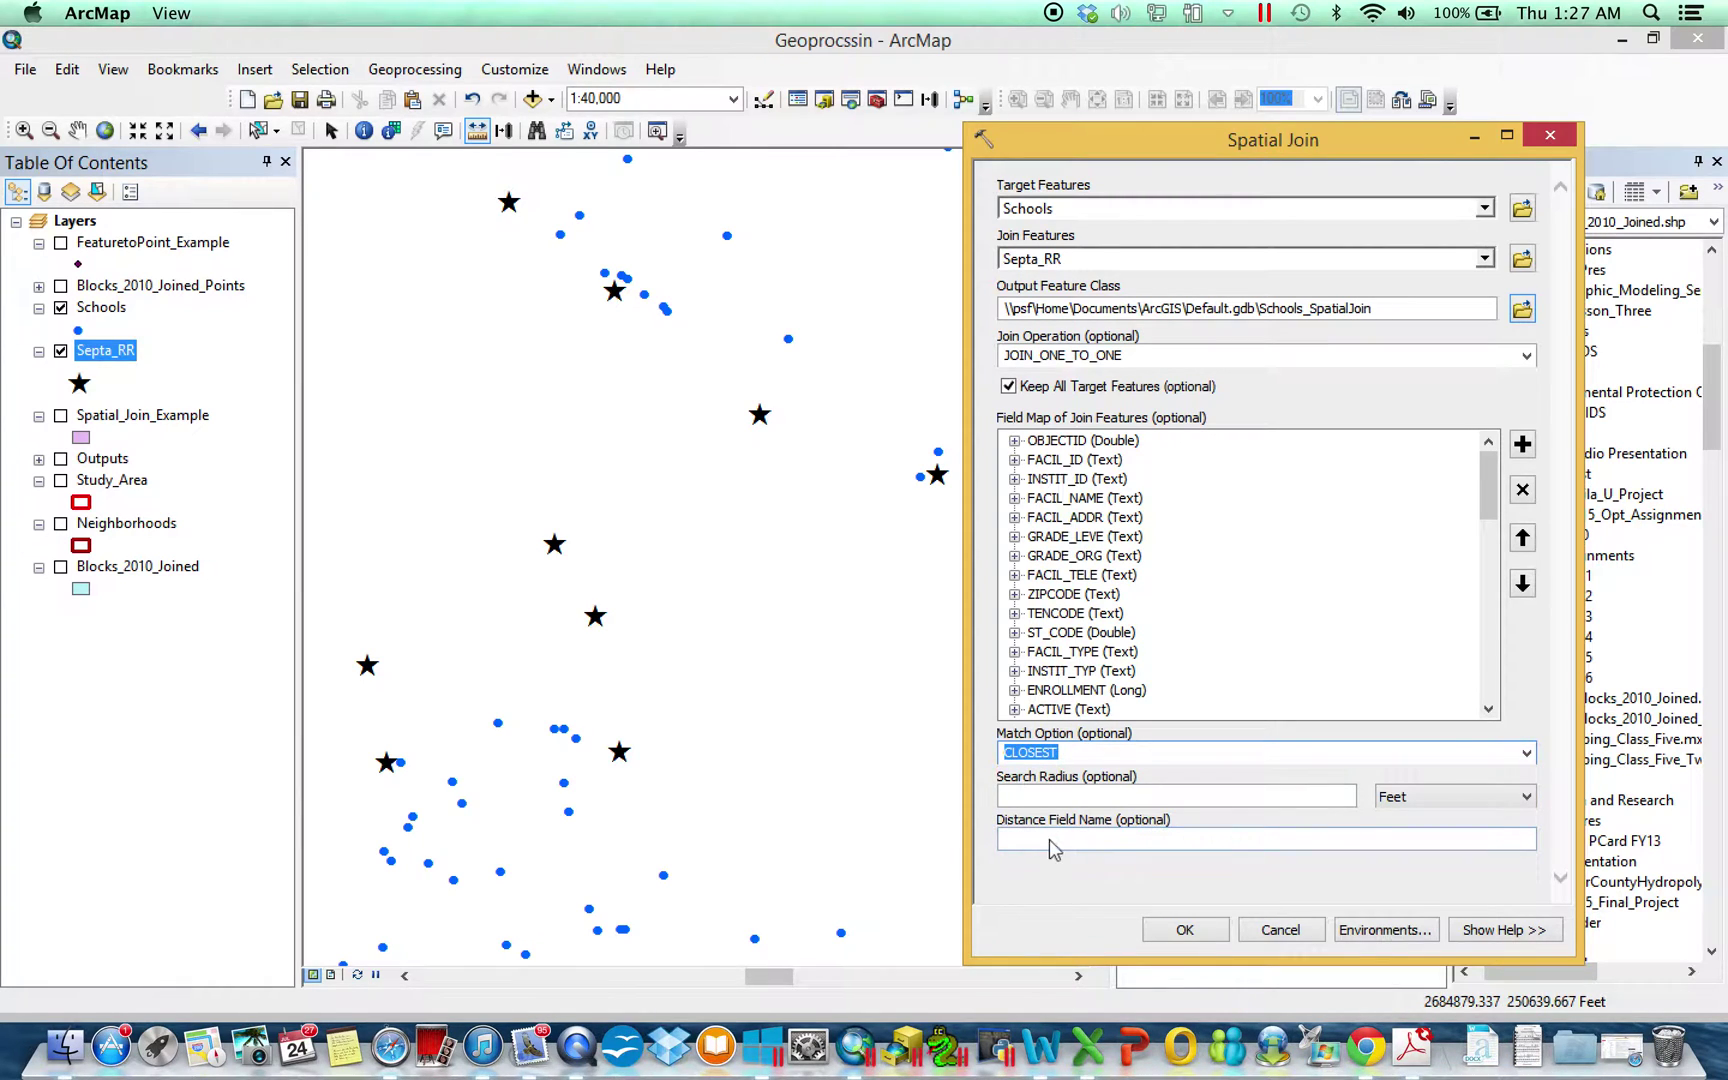
drag(1100, 163, 1075, 125)
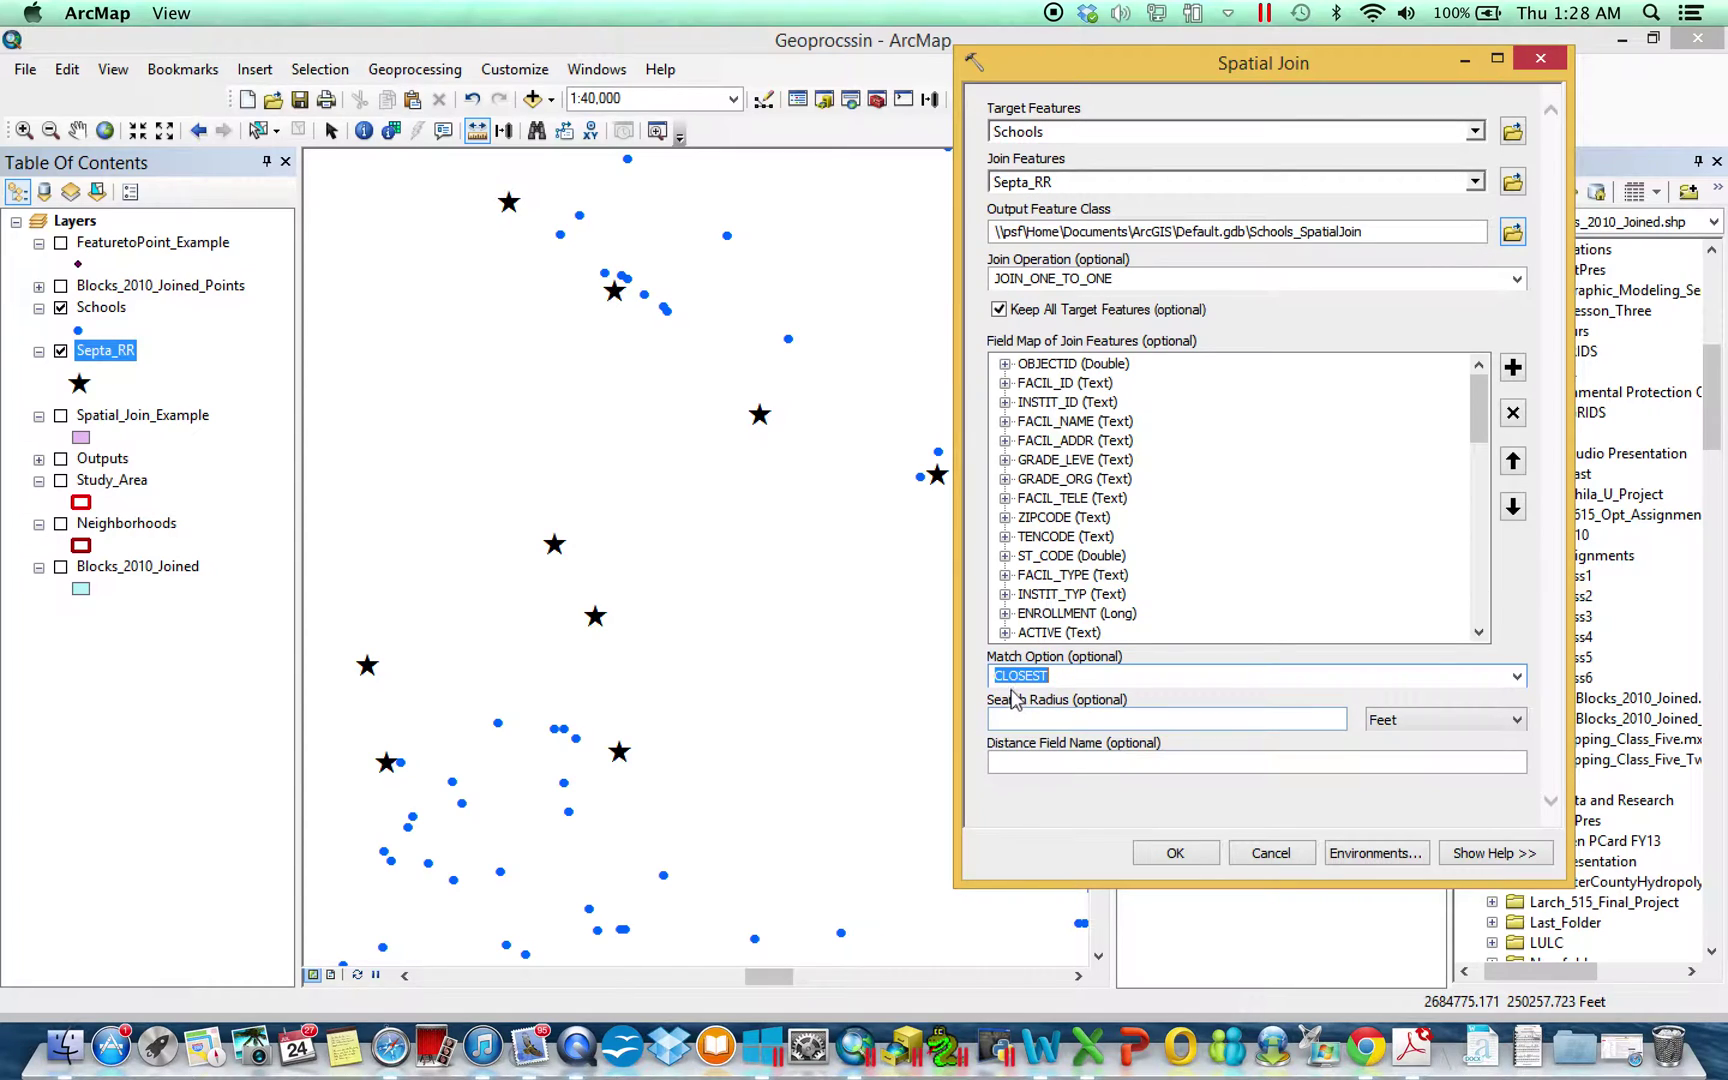
- Save the output as Spatial_Join_Closest, name the distance field 'Distance', and run the join
click(1512, 232)
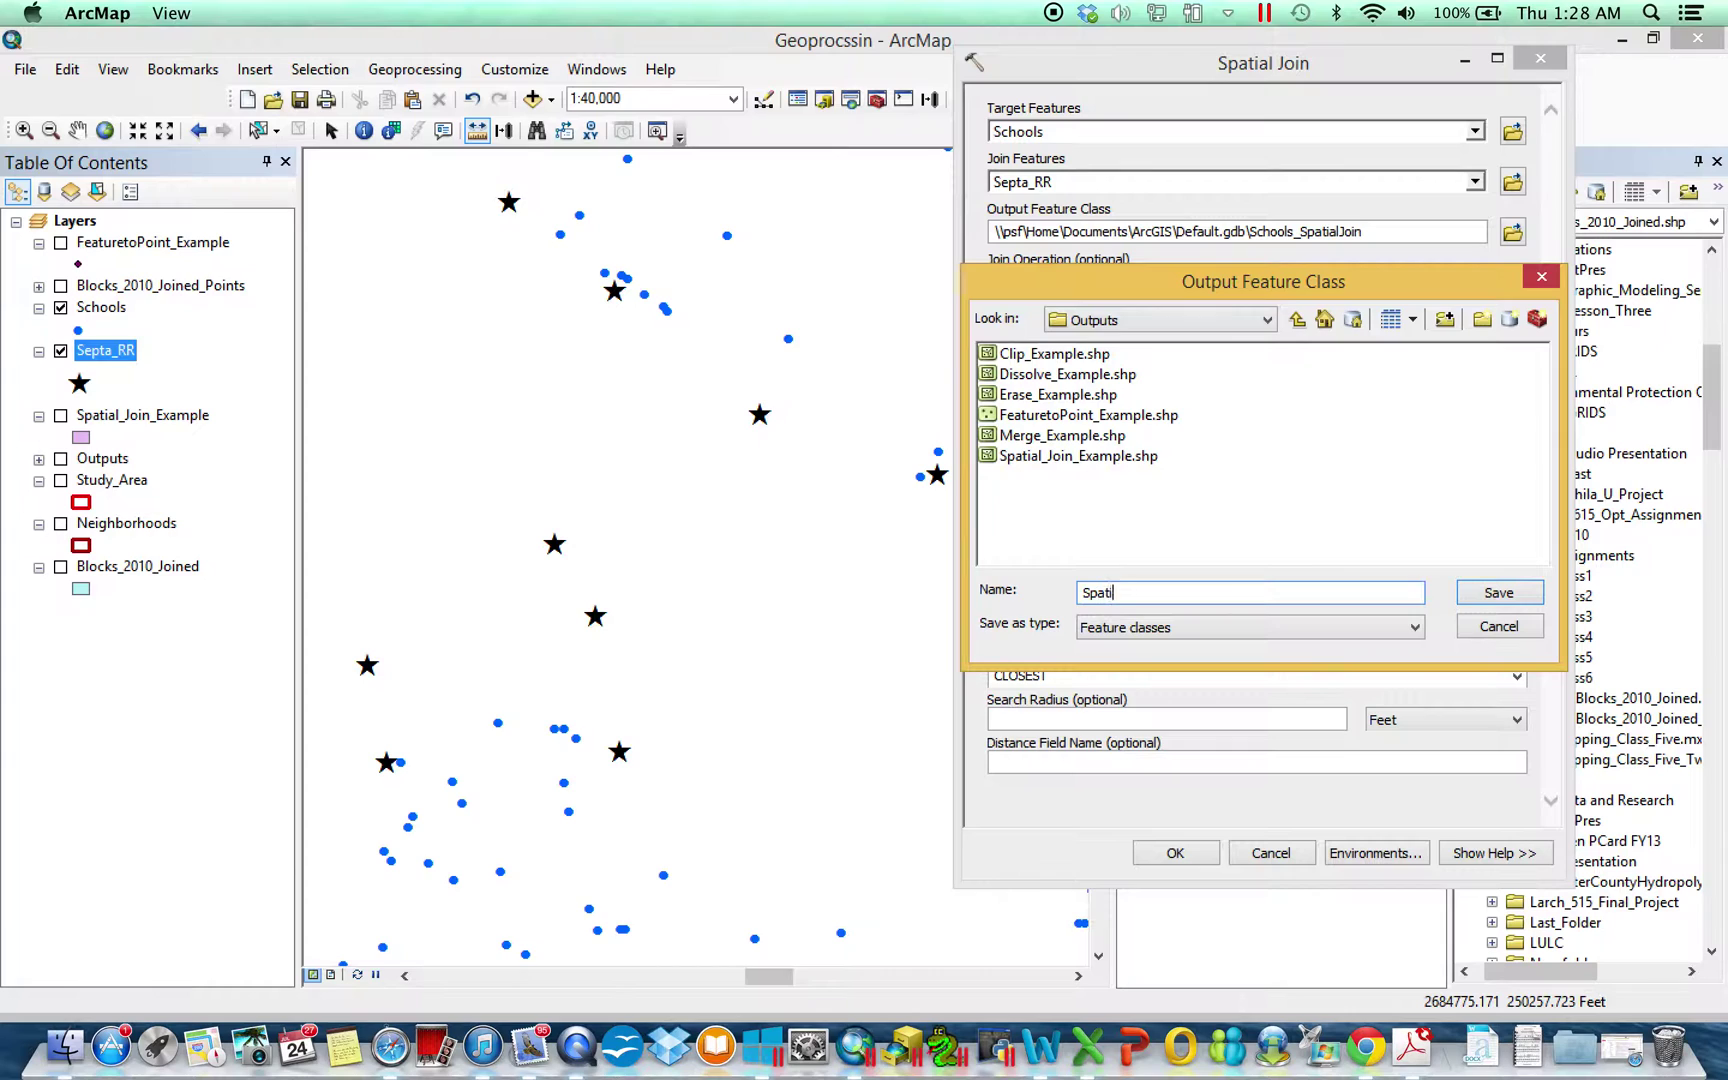
text(Spatial_Join_Closest)
key(Return)
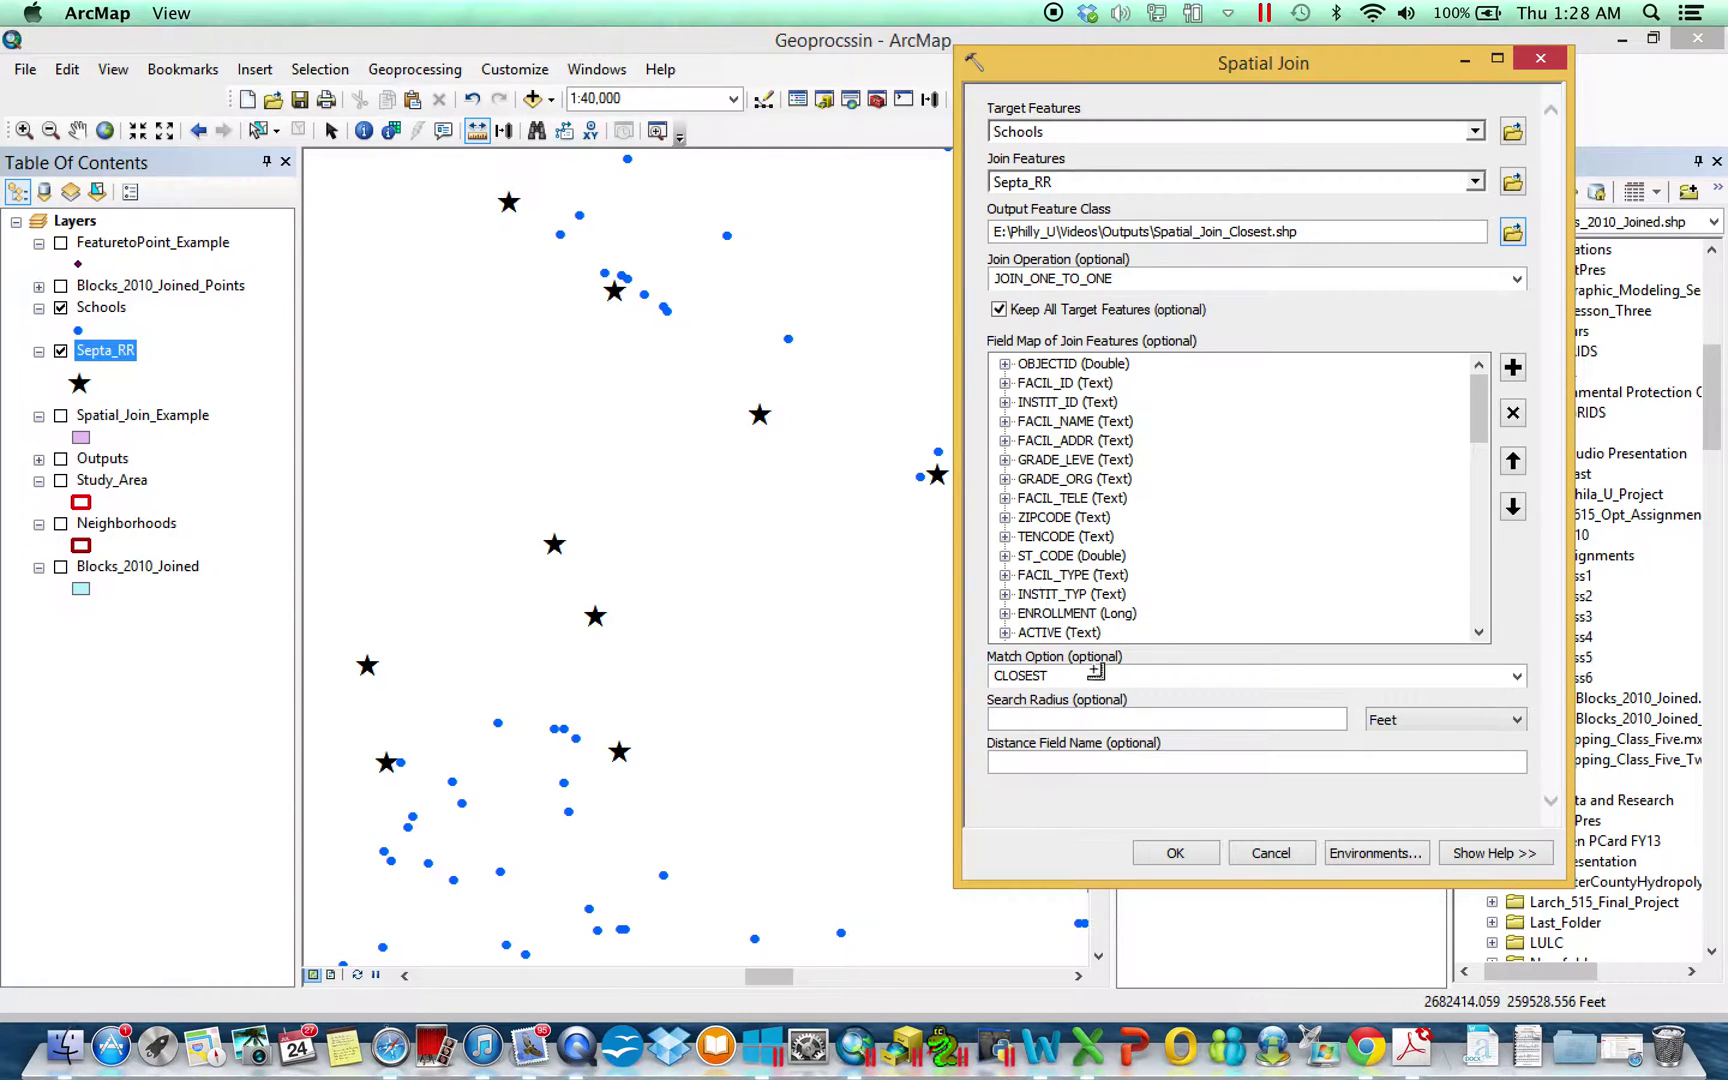
click(1104, 761)
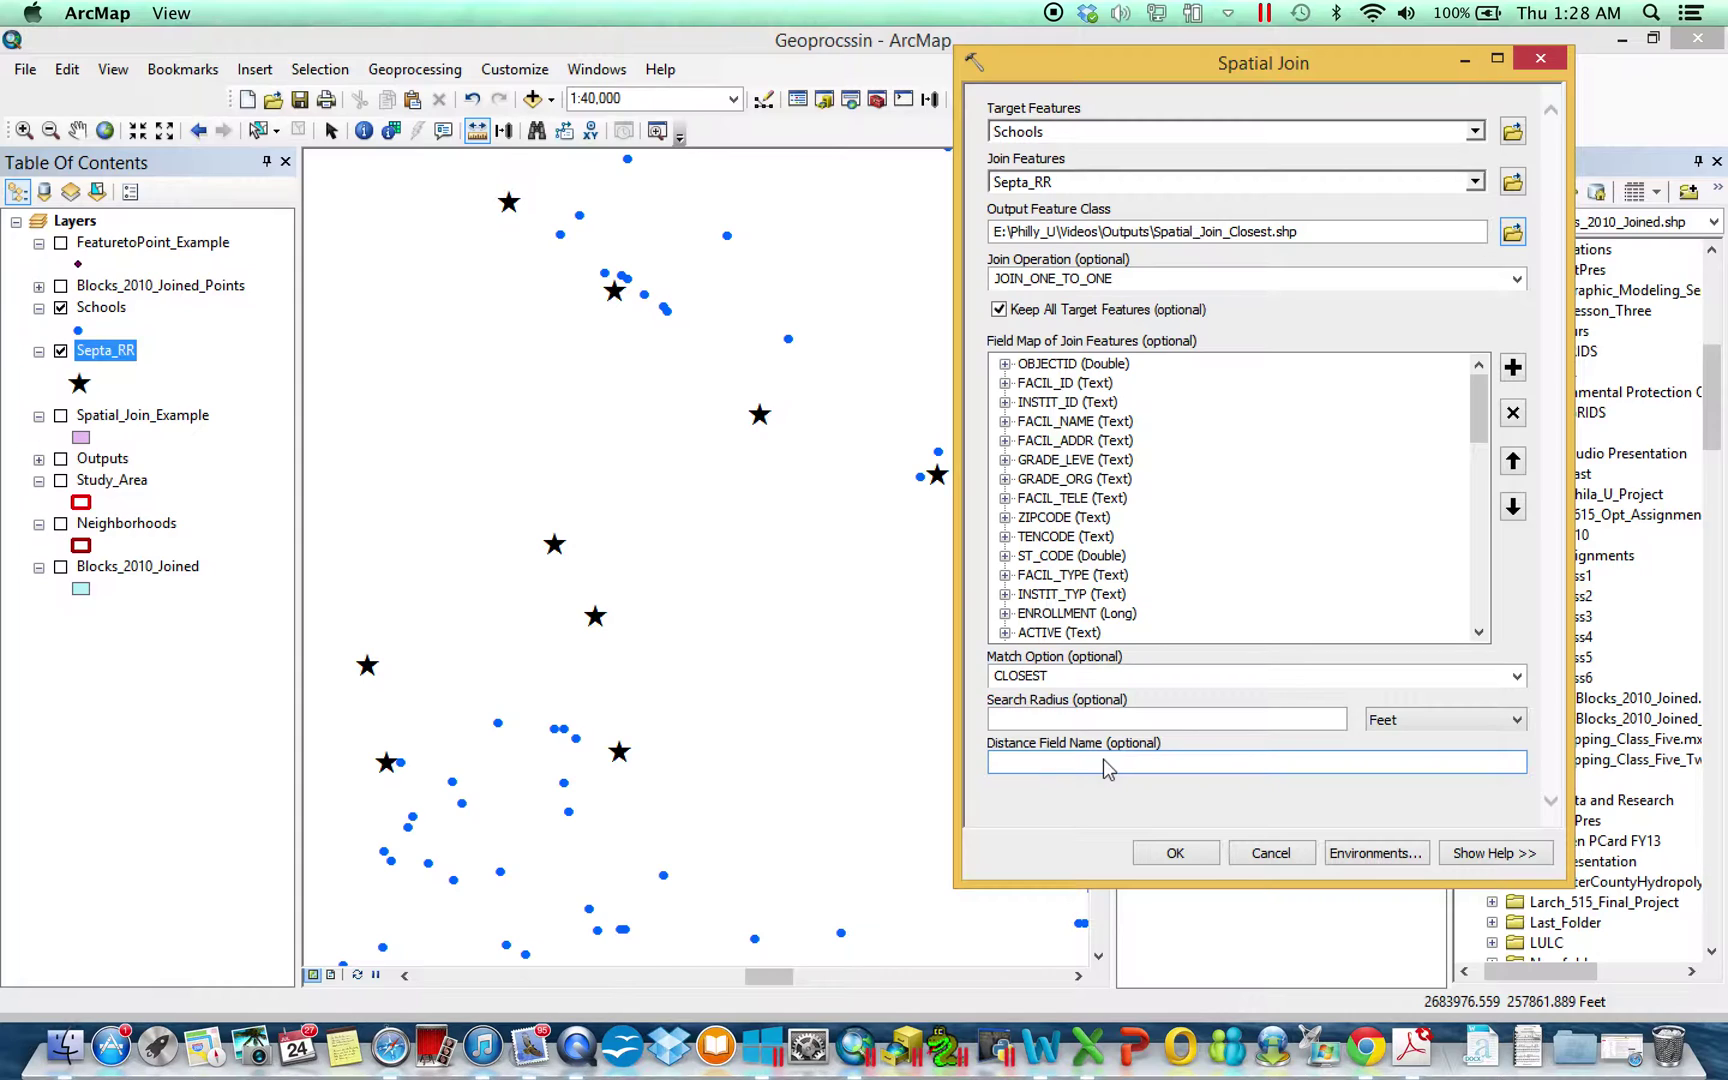
text(Distance)
click(1172, 855)
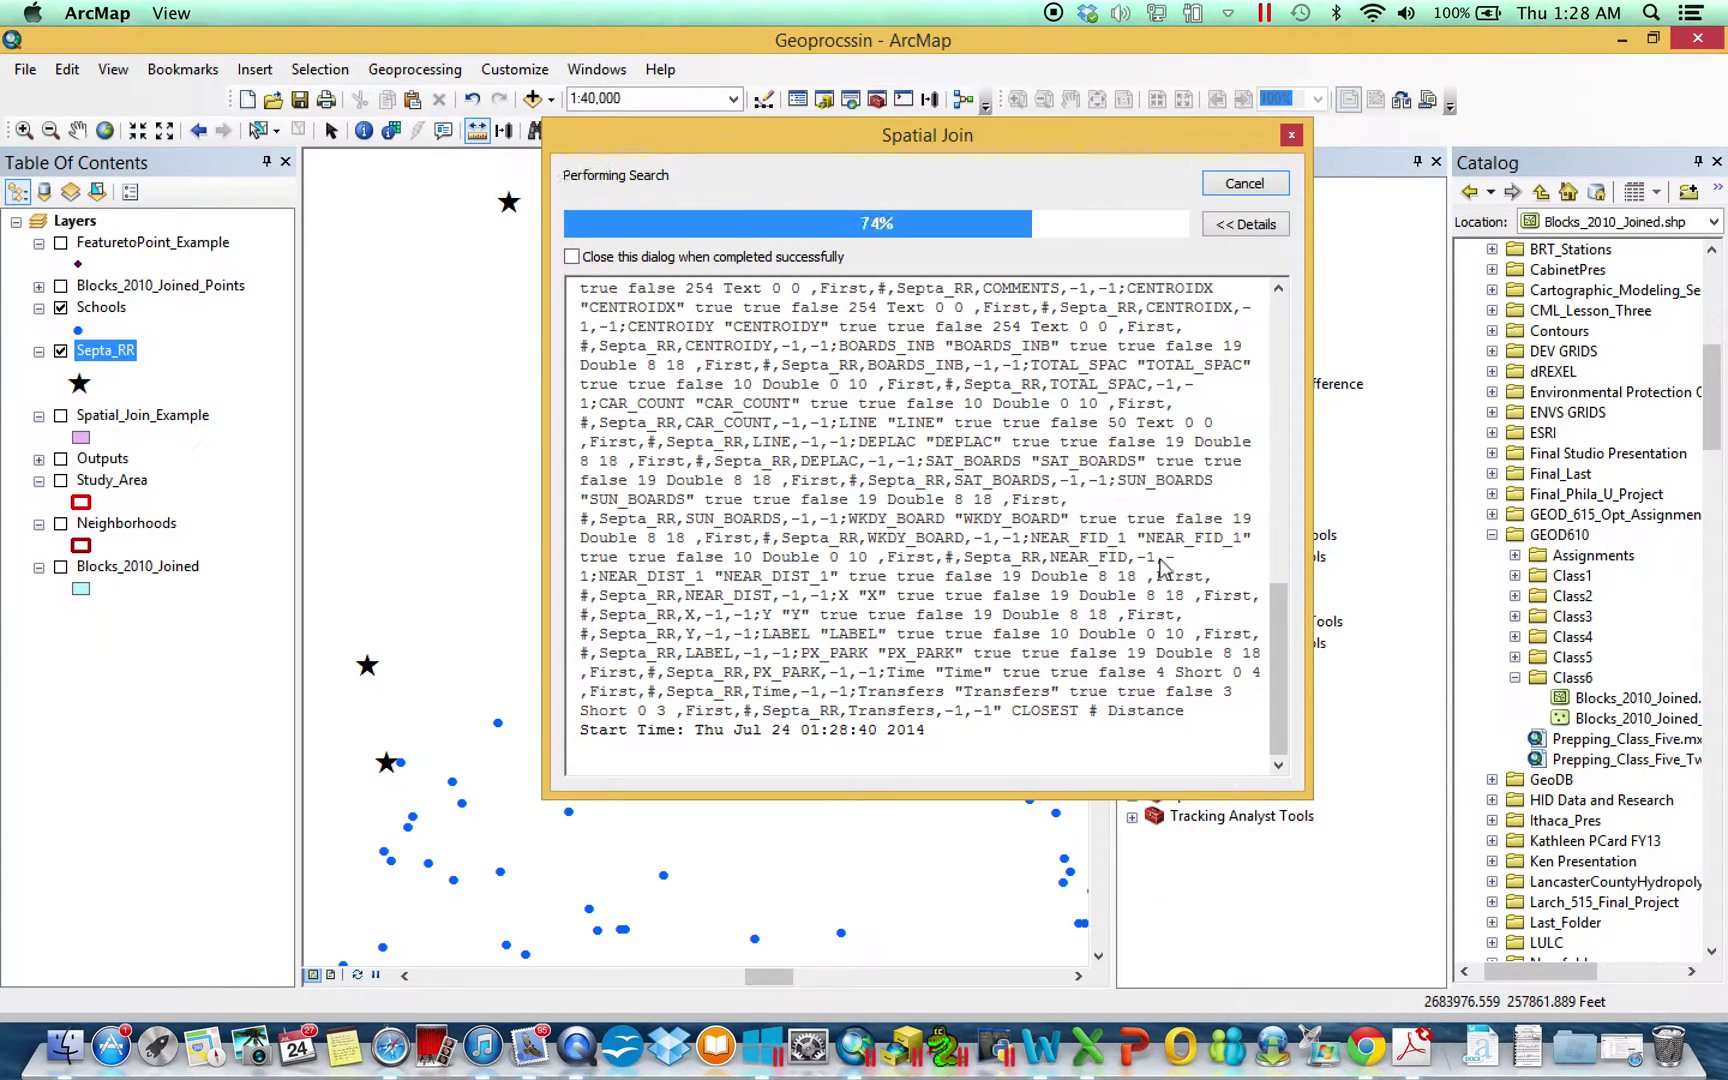
- Symbolize the Spatial_Join_Closest points as red Triangle 1 markers
click(1240, 186)
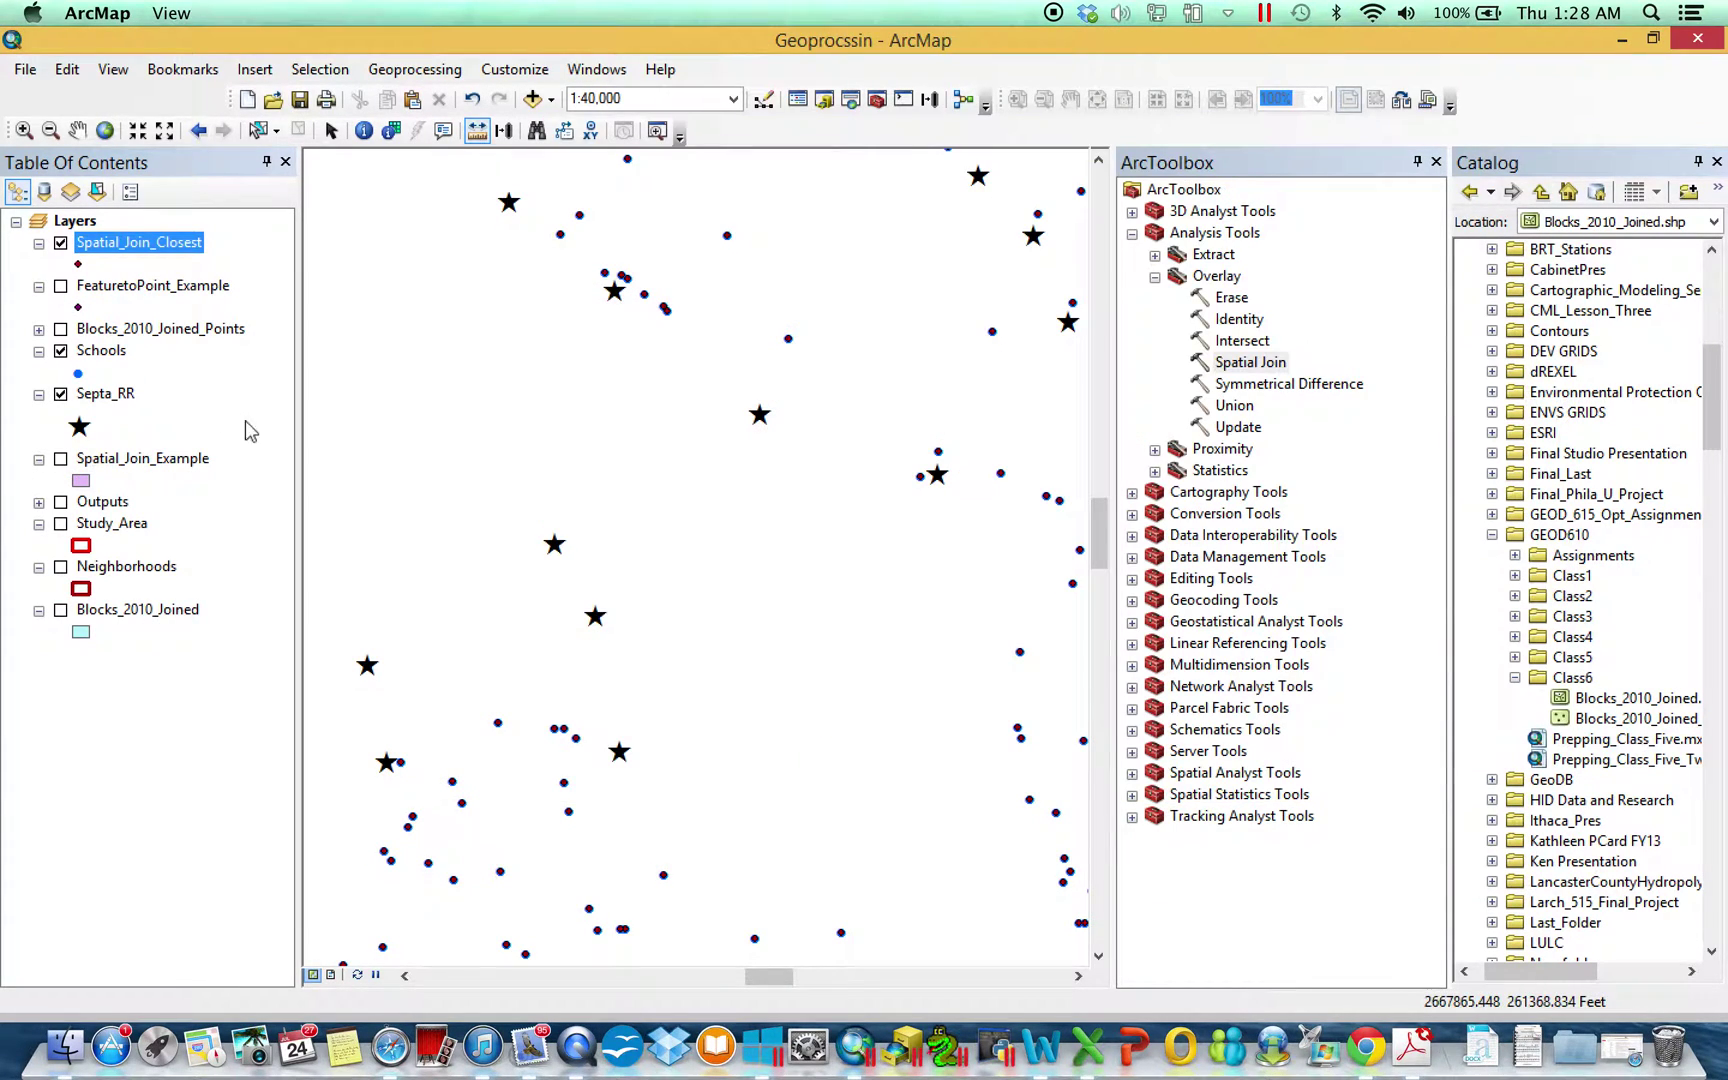
click(80, 266)
click(632, 340)
click(824, 350)
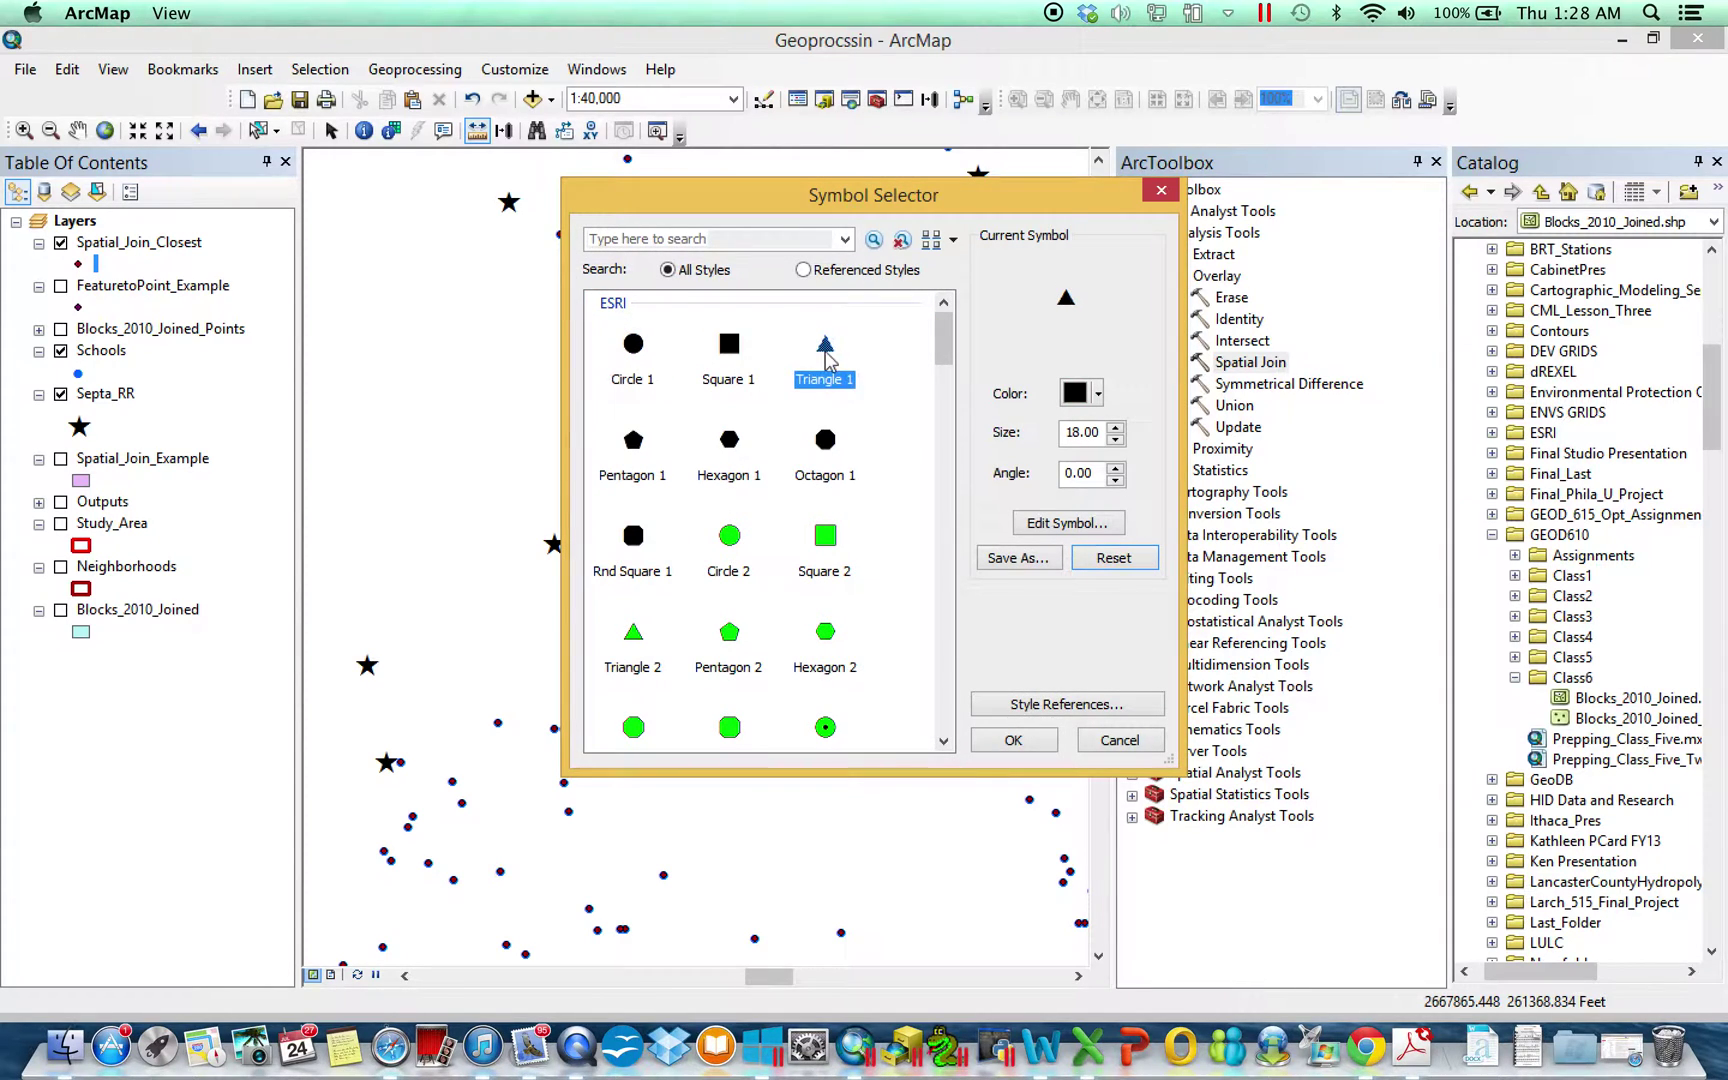
click(1097, 394)
click(1114, 520)
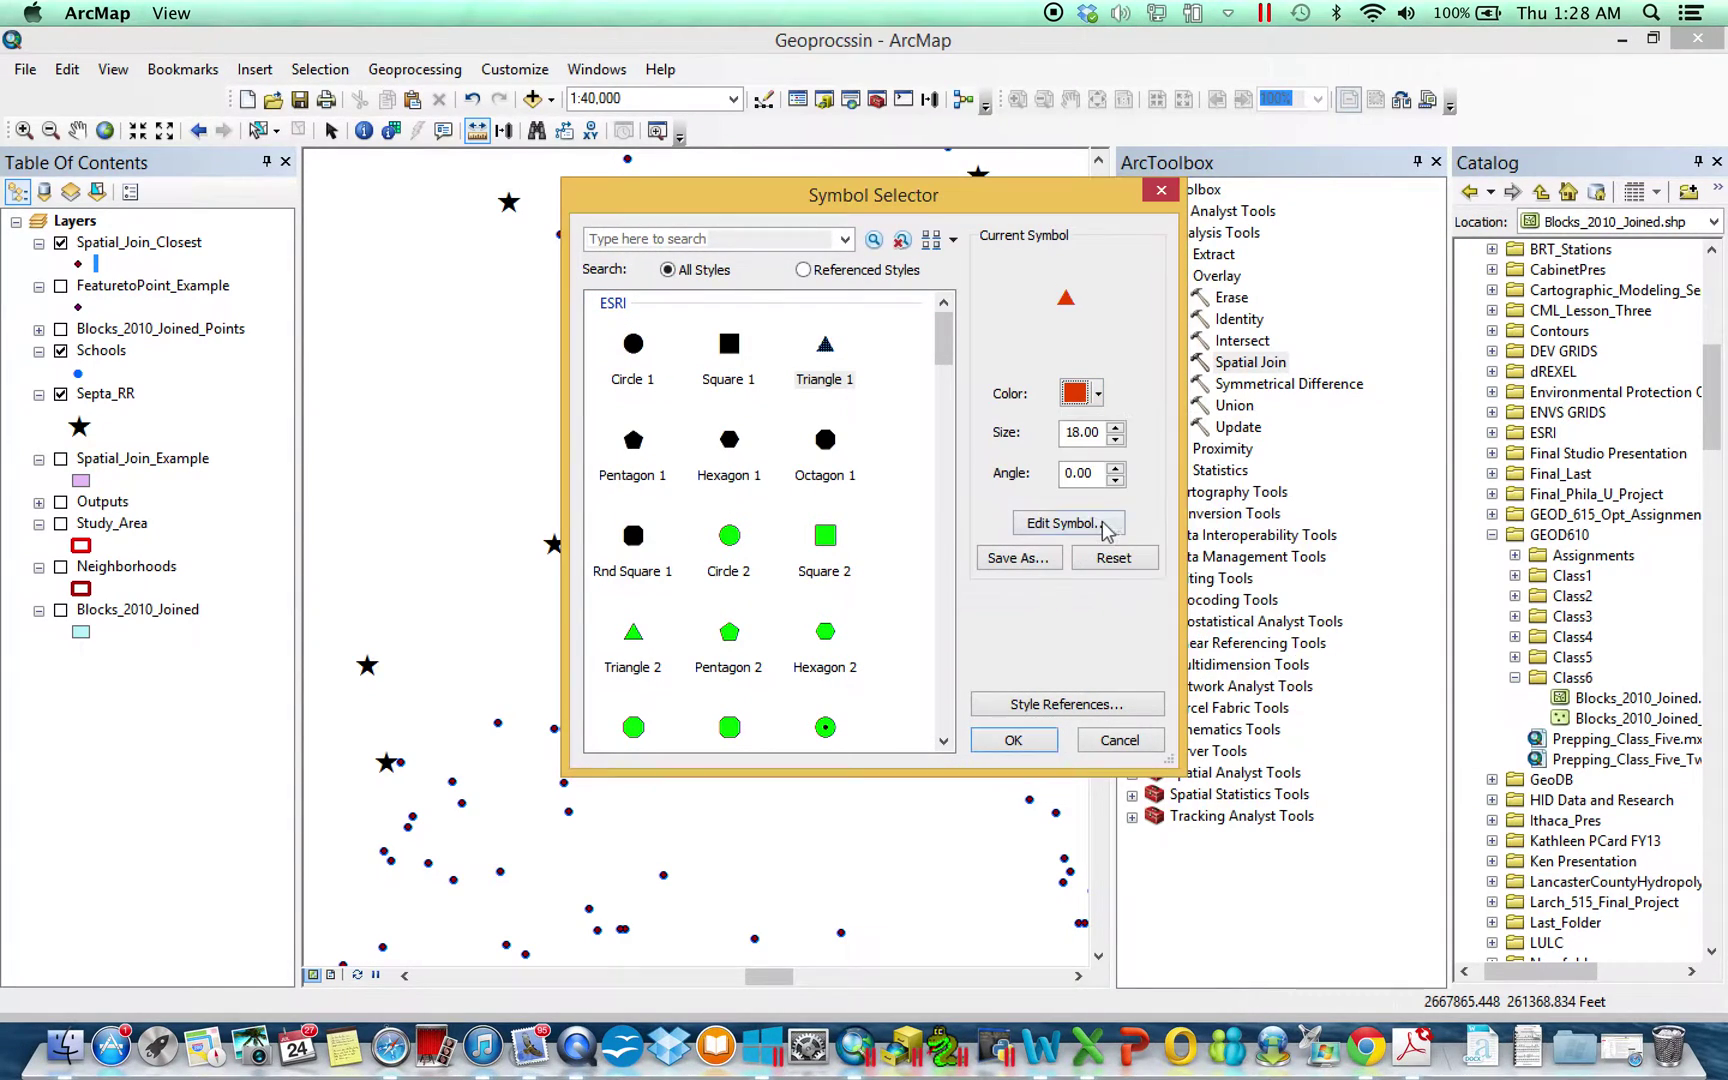
click(998, 738)
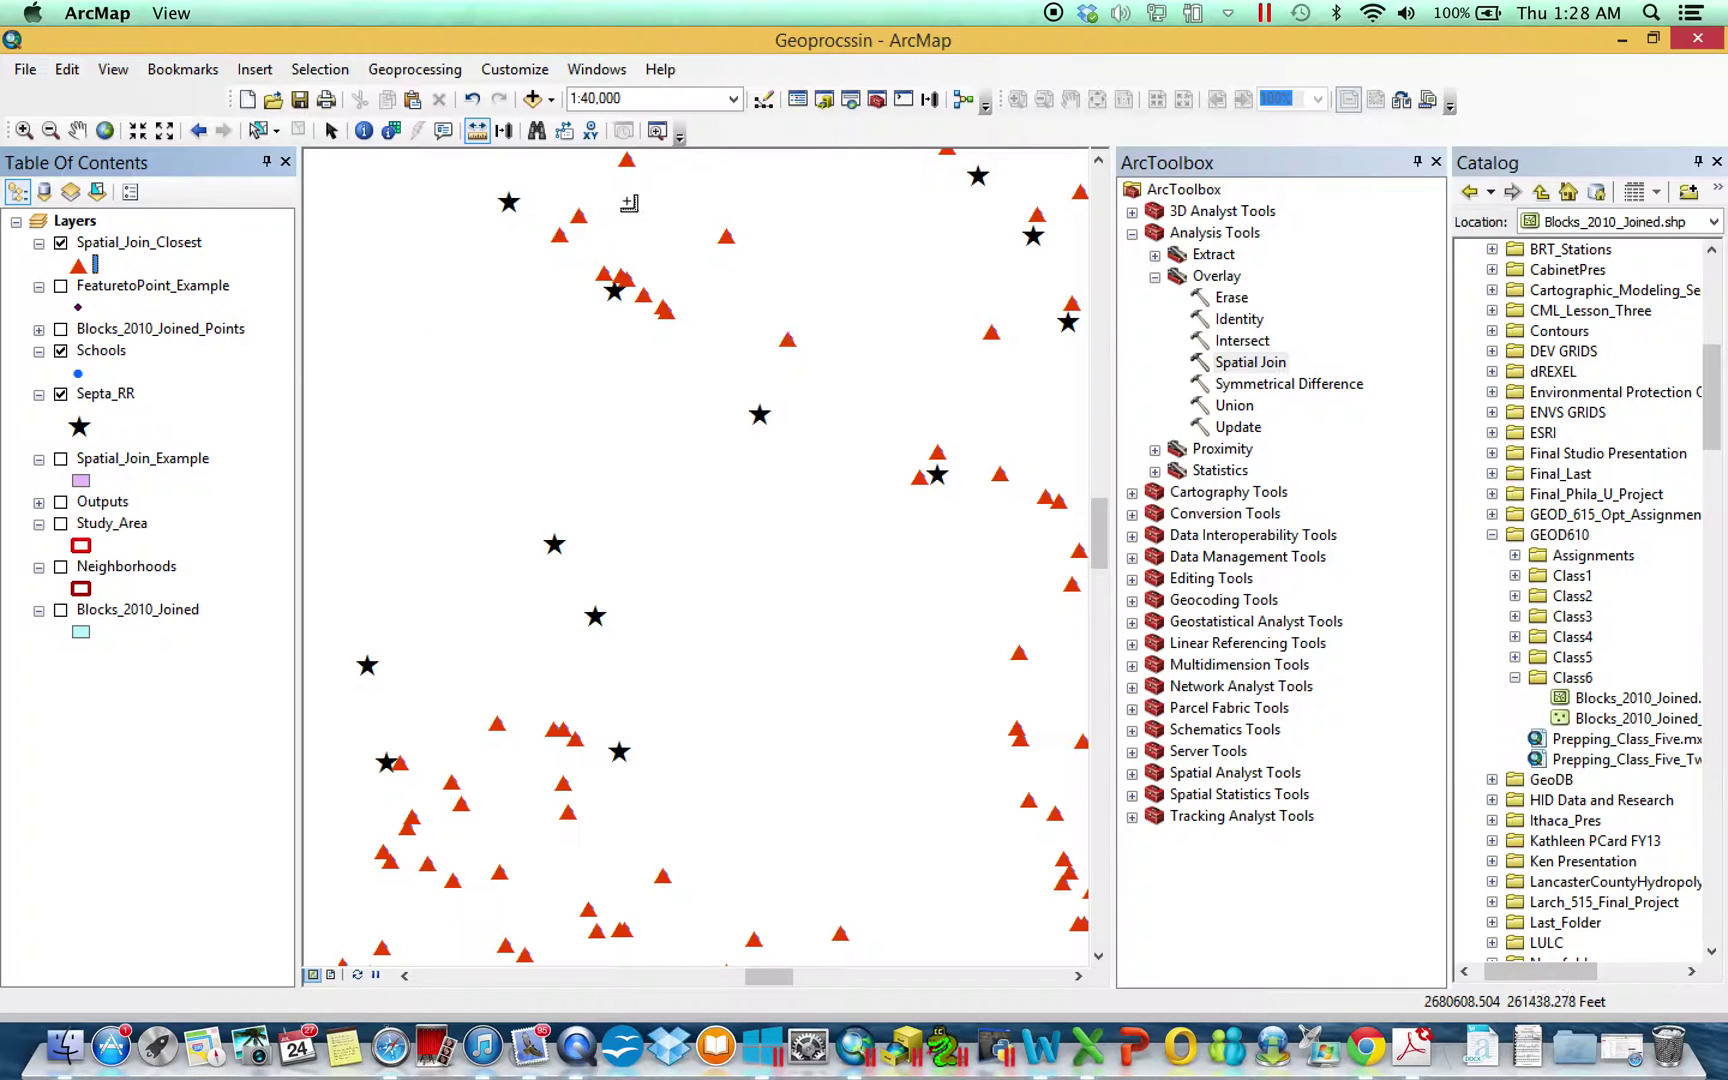
click(364, 131)
click(787, 341)
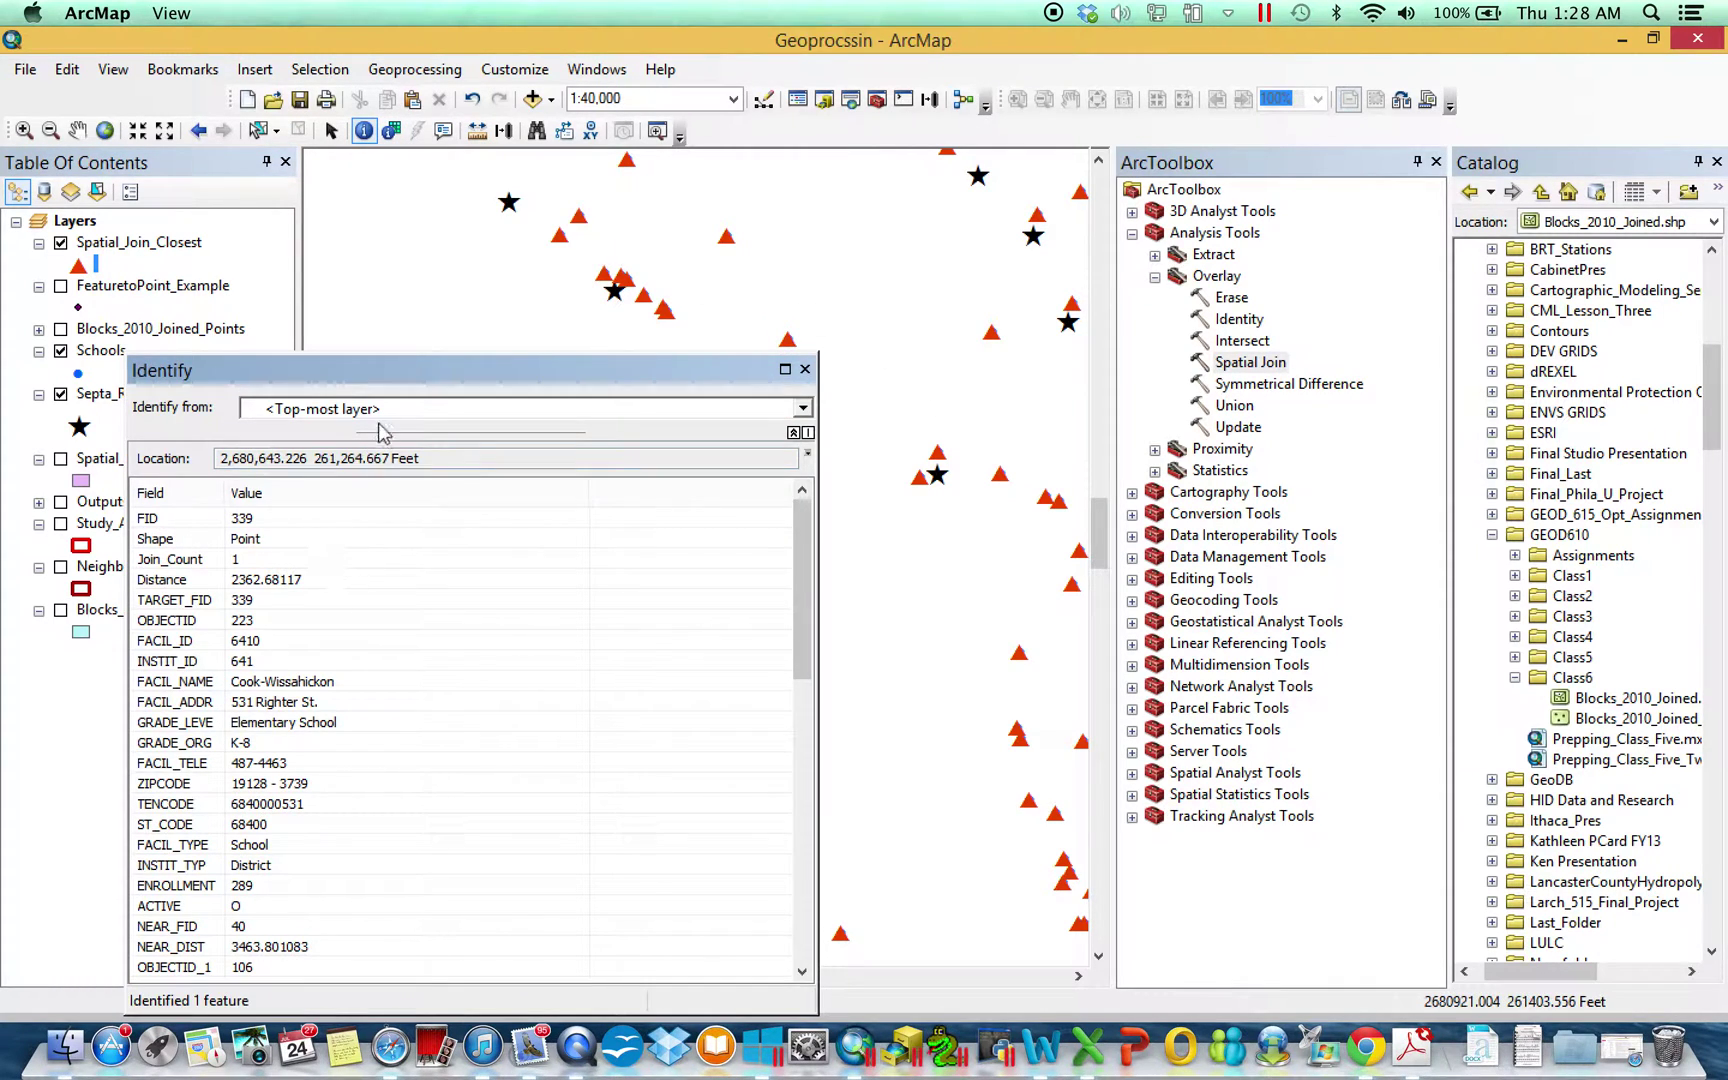
click(805, 369)
click(760, 419)
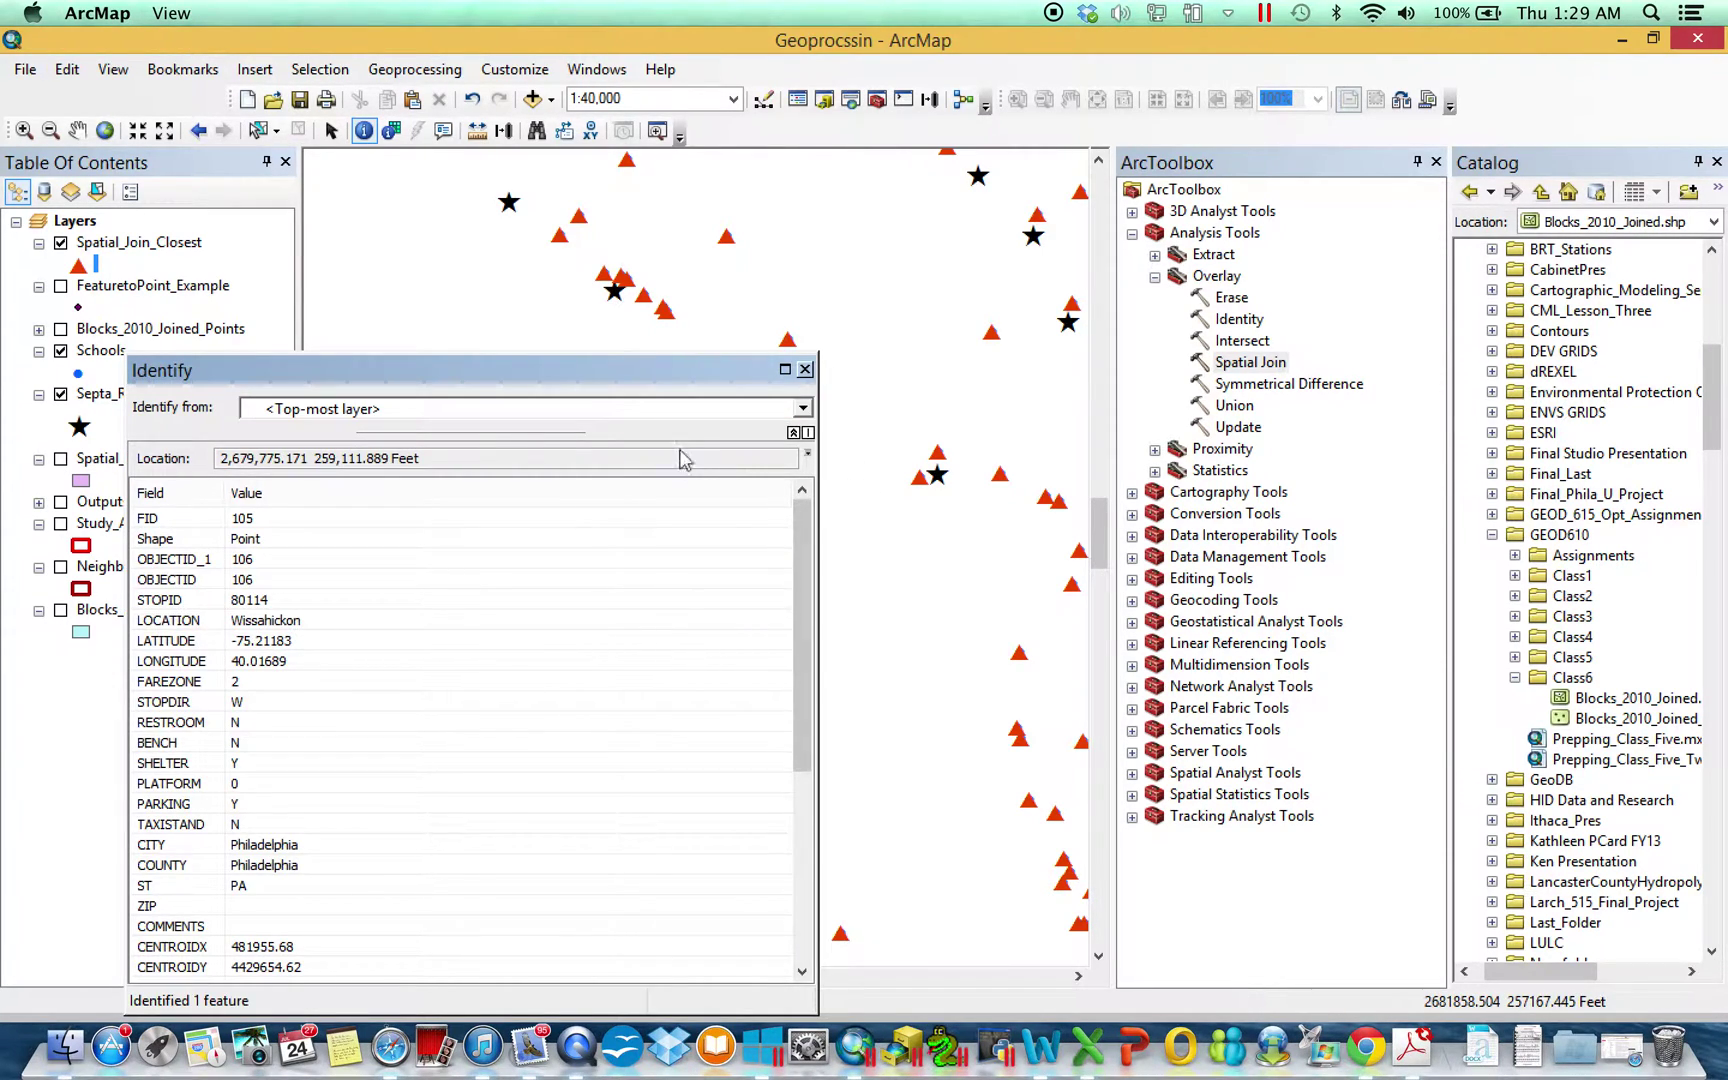
click(805, 369)
click(257, 130)
click(787, 342)
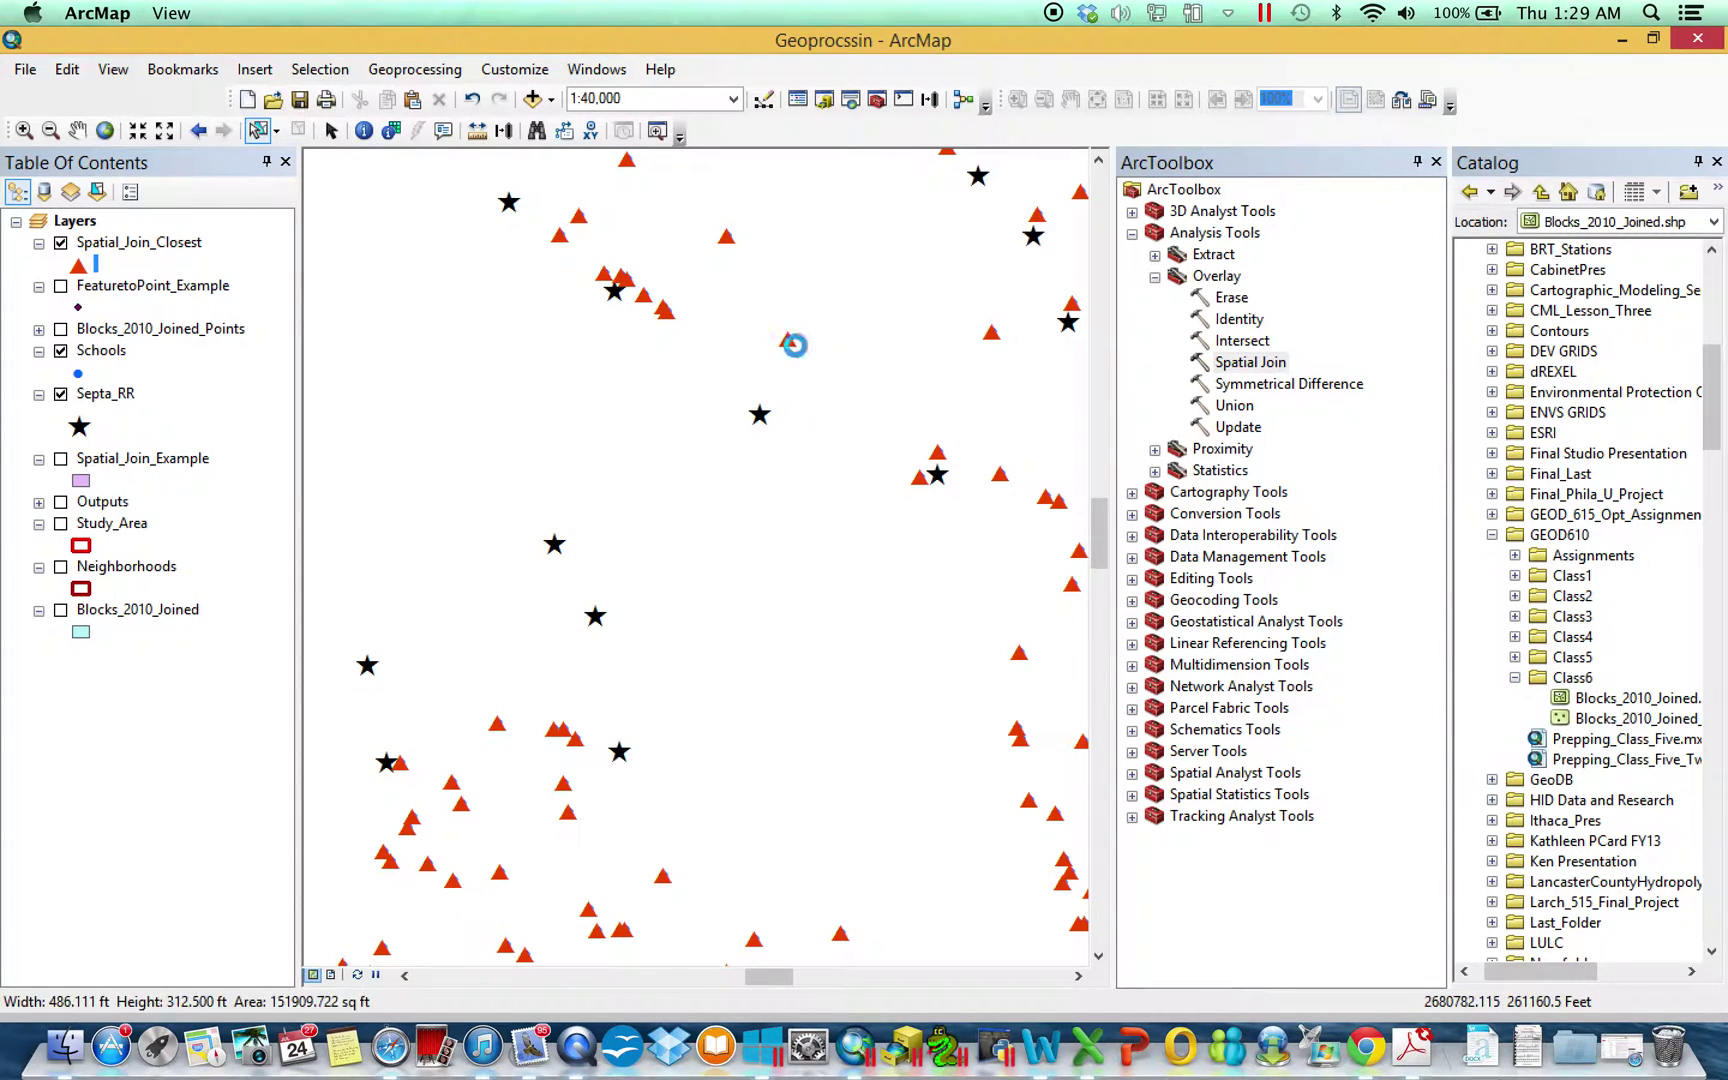
- Open the Spatial_Join_Closest attribute table showing only the selected school's record
right_click(92, 243)
click(225, 316)
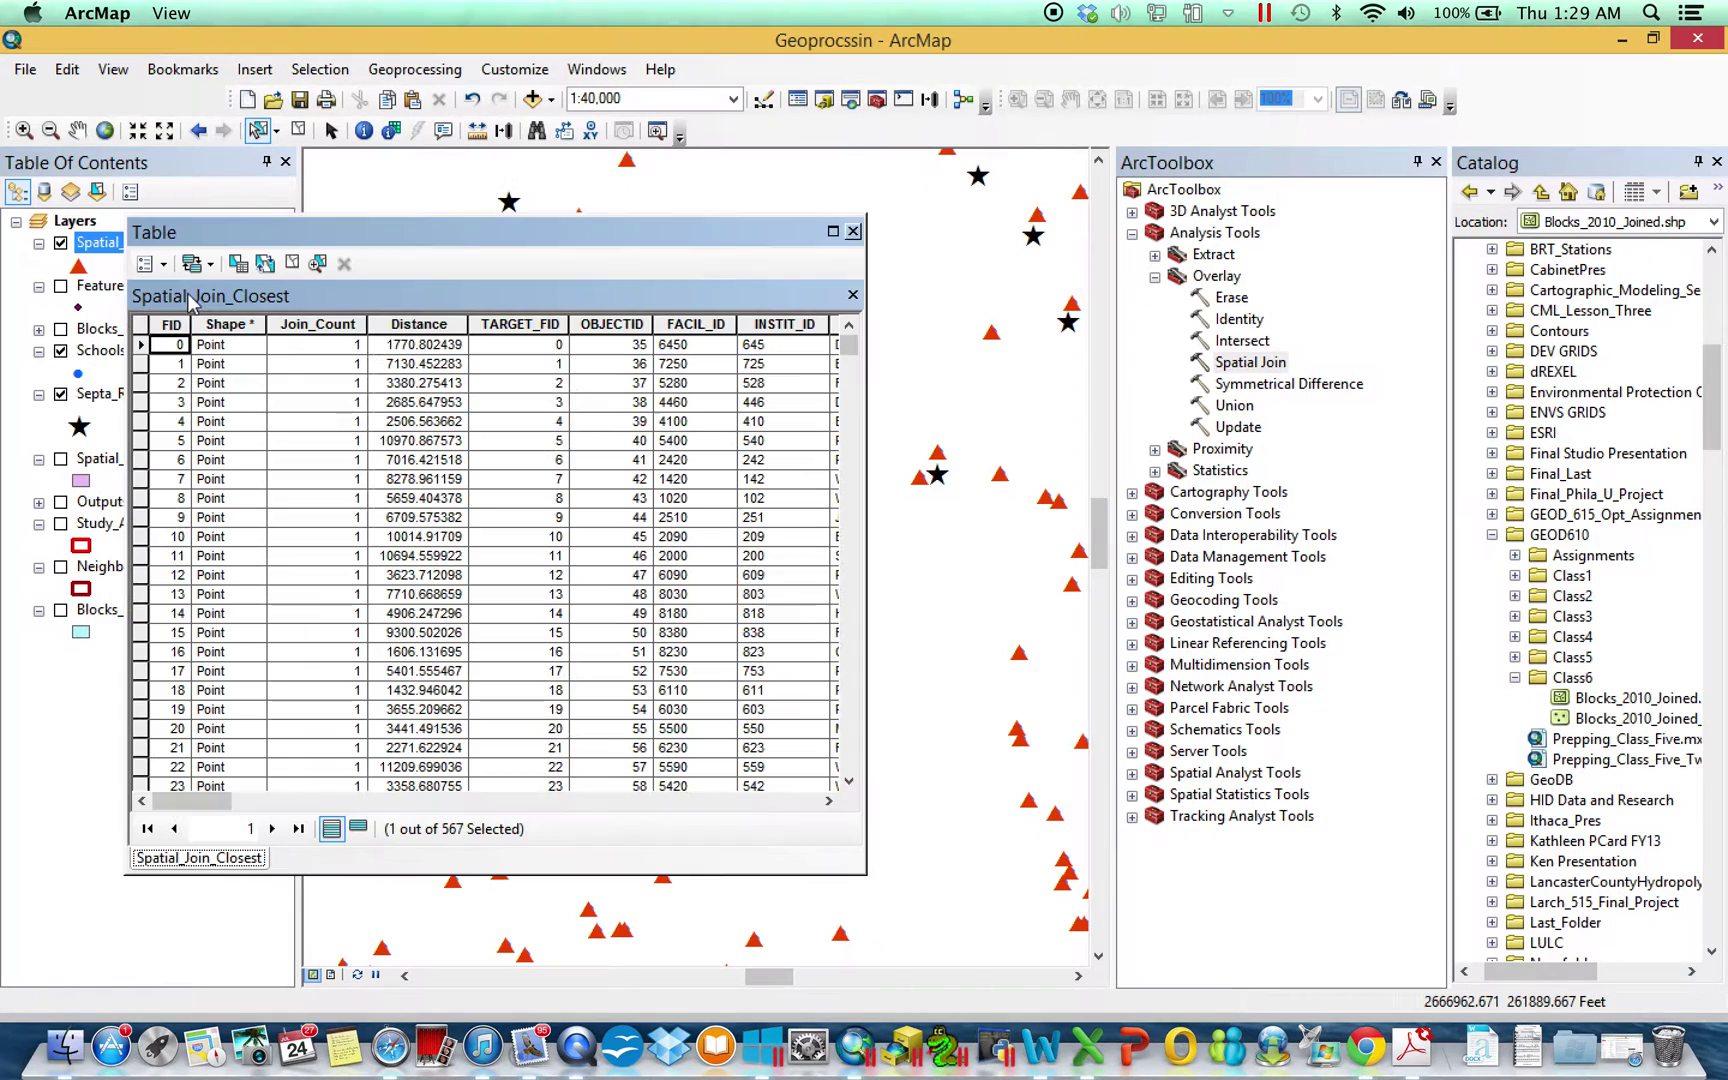
click(360, 830)
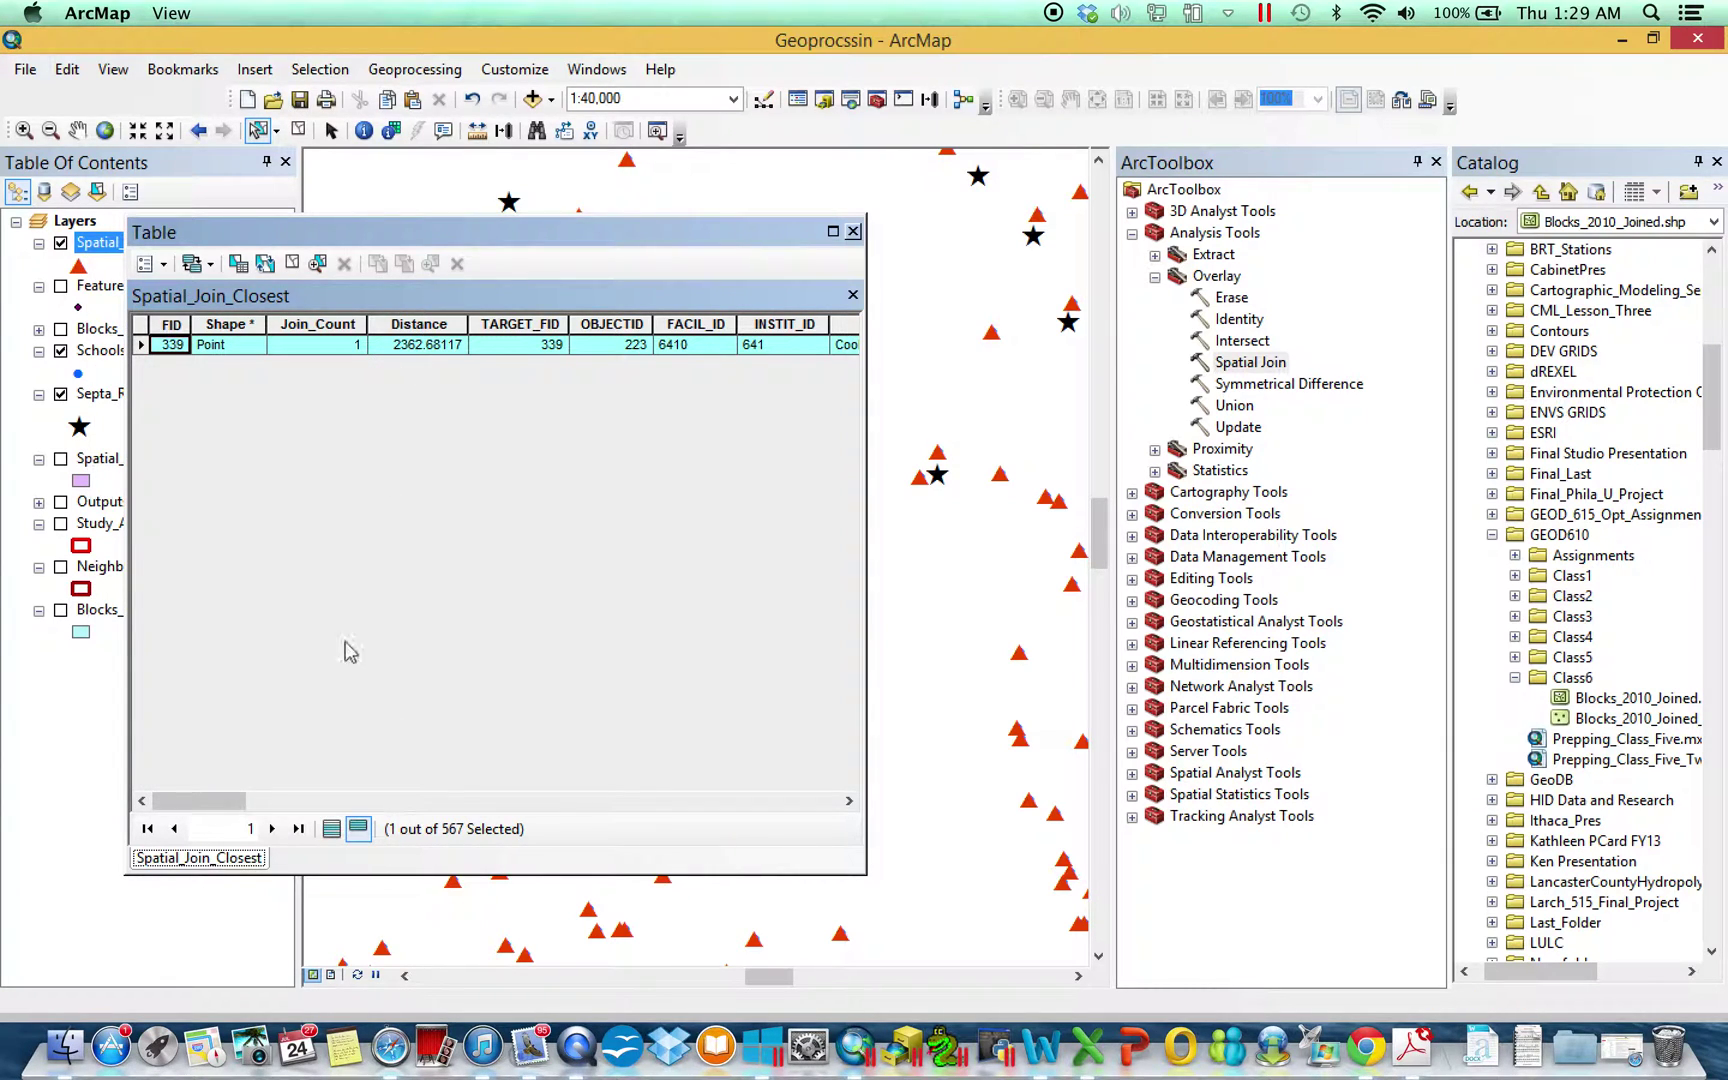
- Review the record's Distance of 2362.68117 and its Wissahickon station fields
click(426, 344)
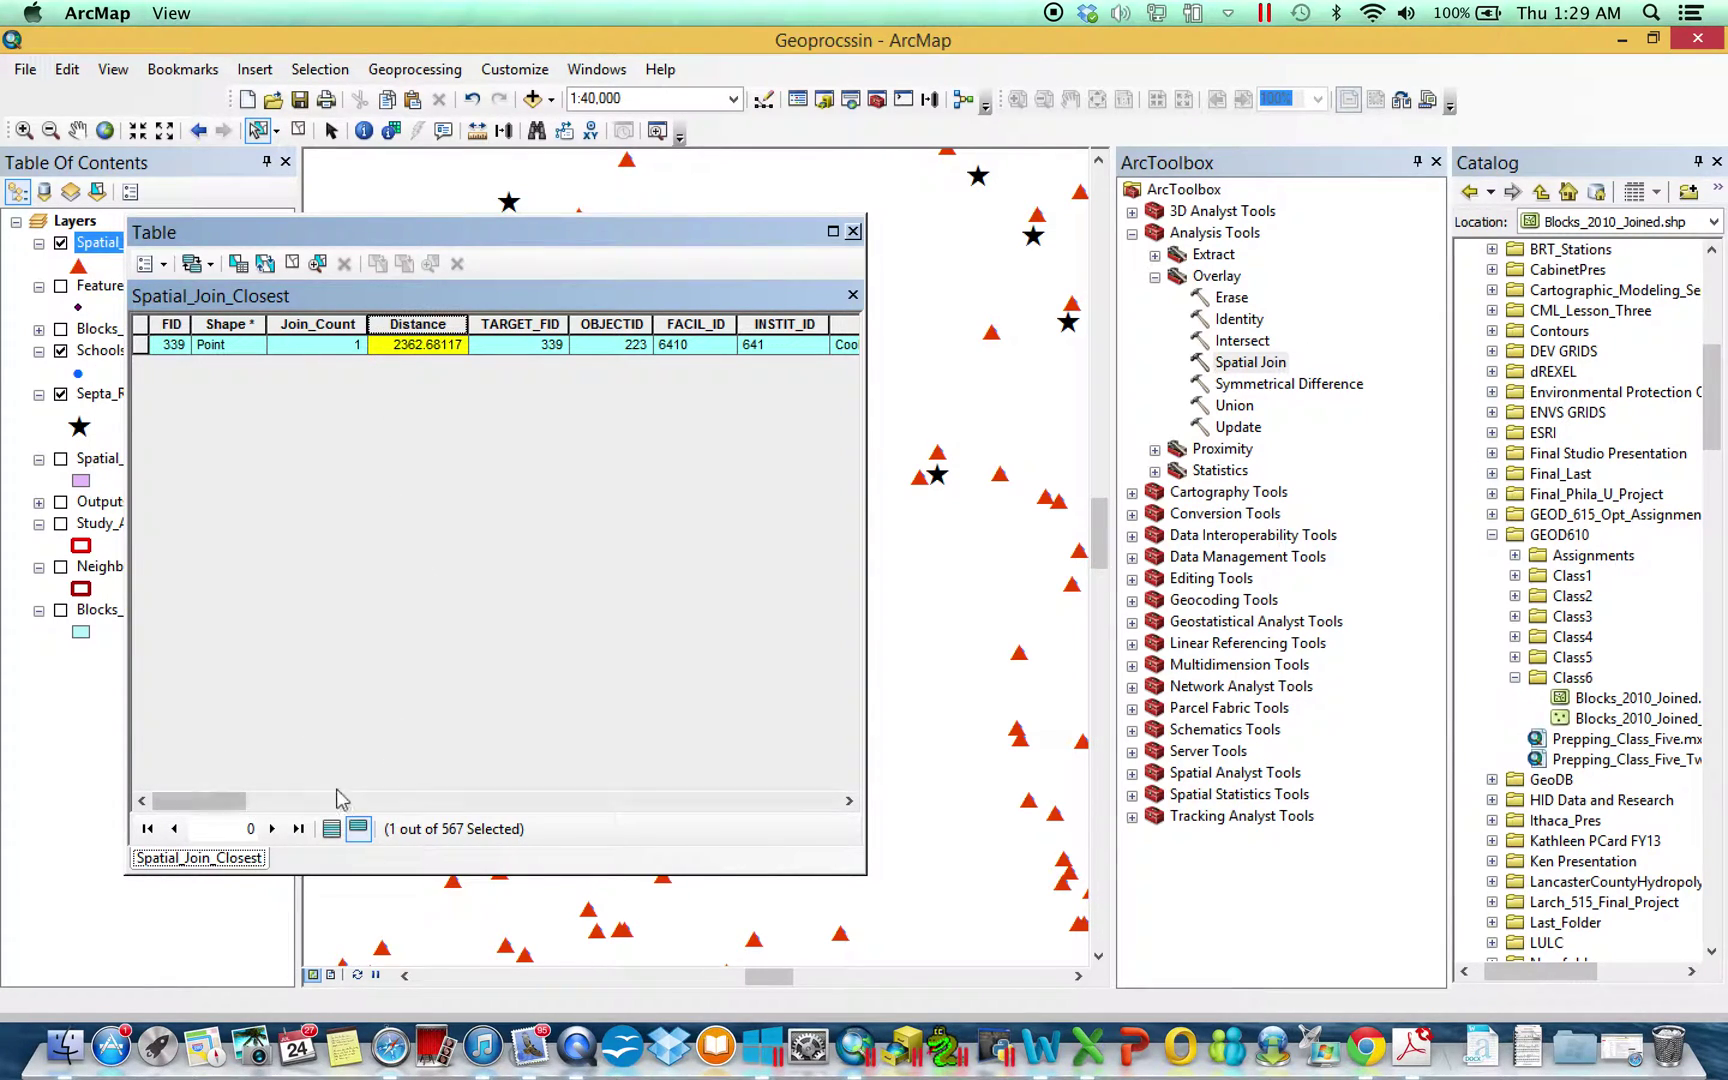
drag(229, 806, 286, 810)
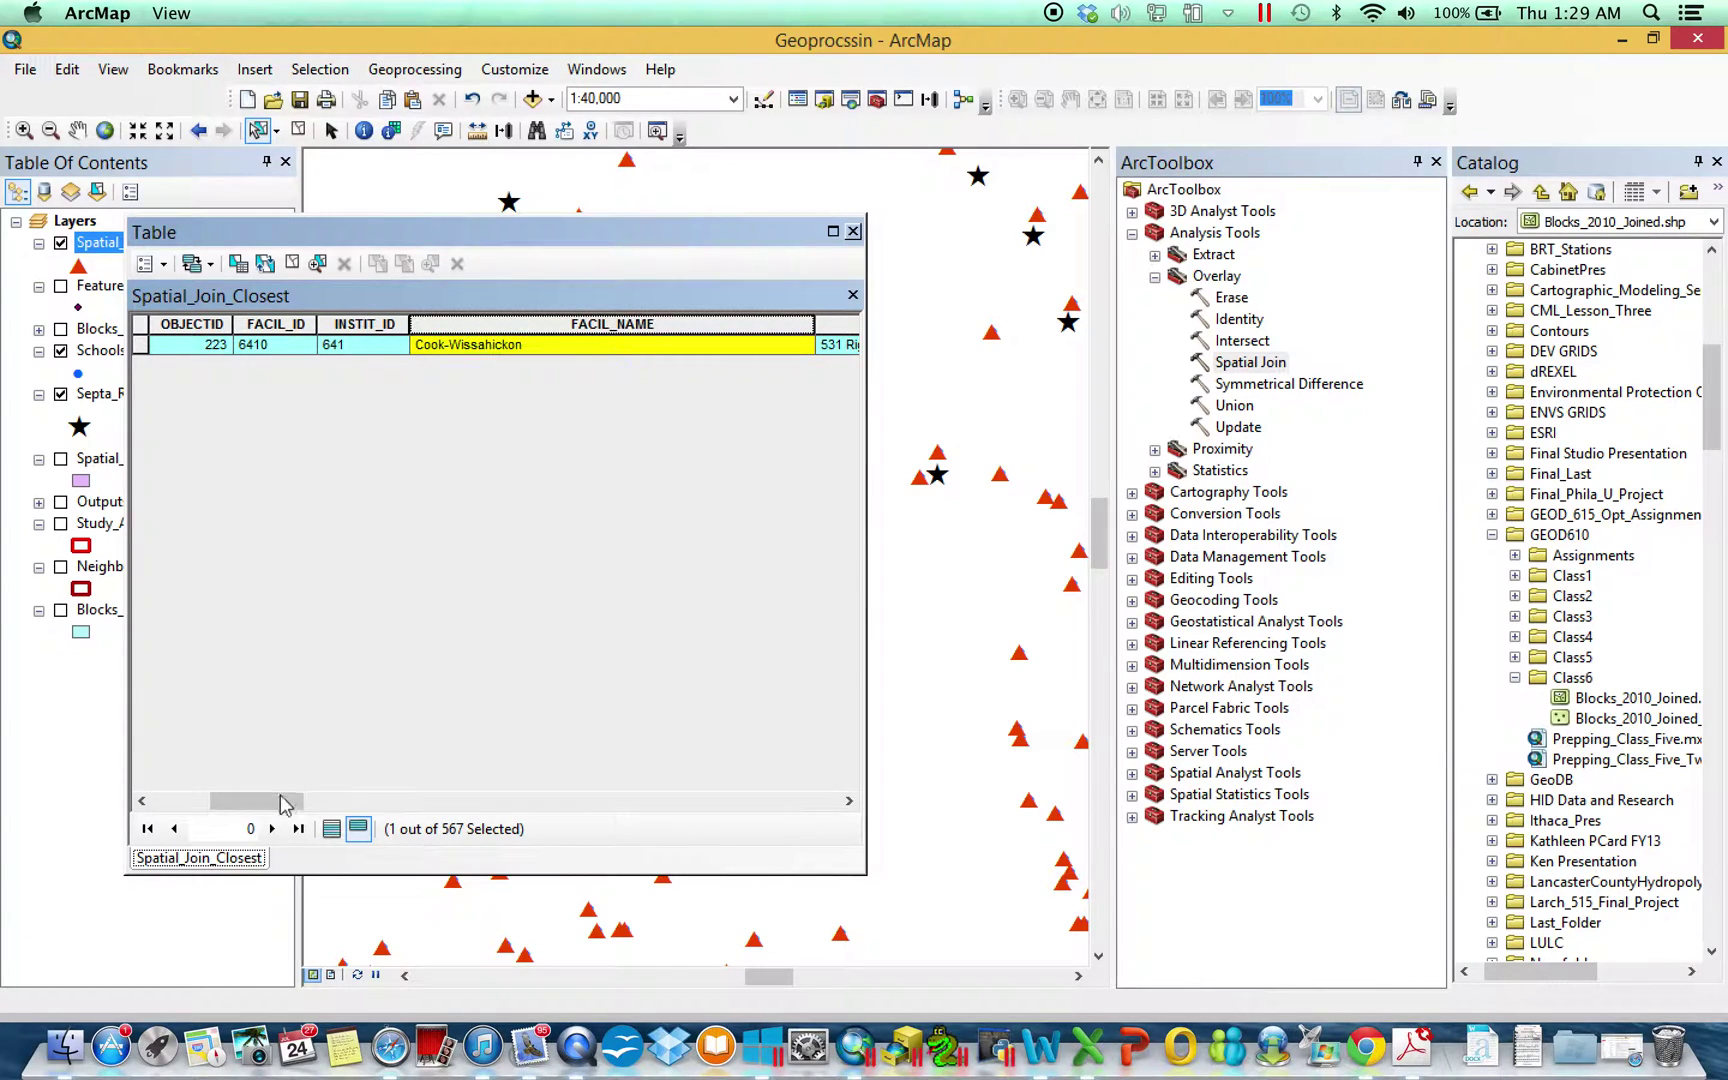
drag(281, 808, 460, 816)
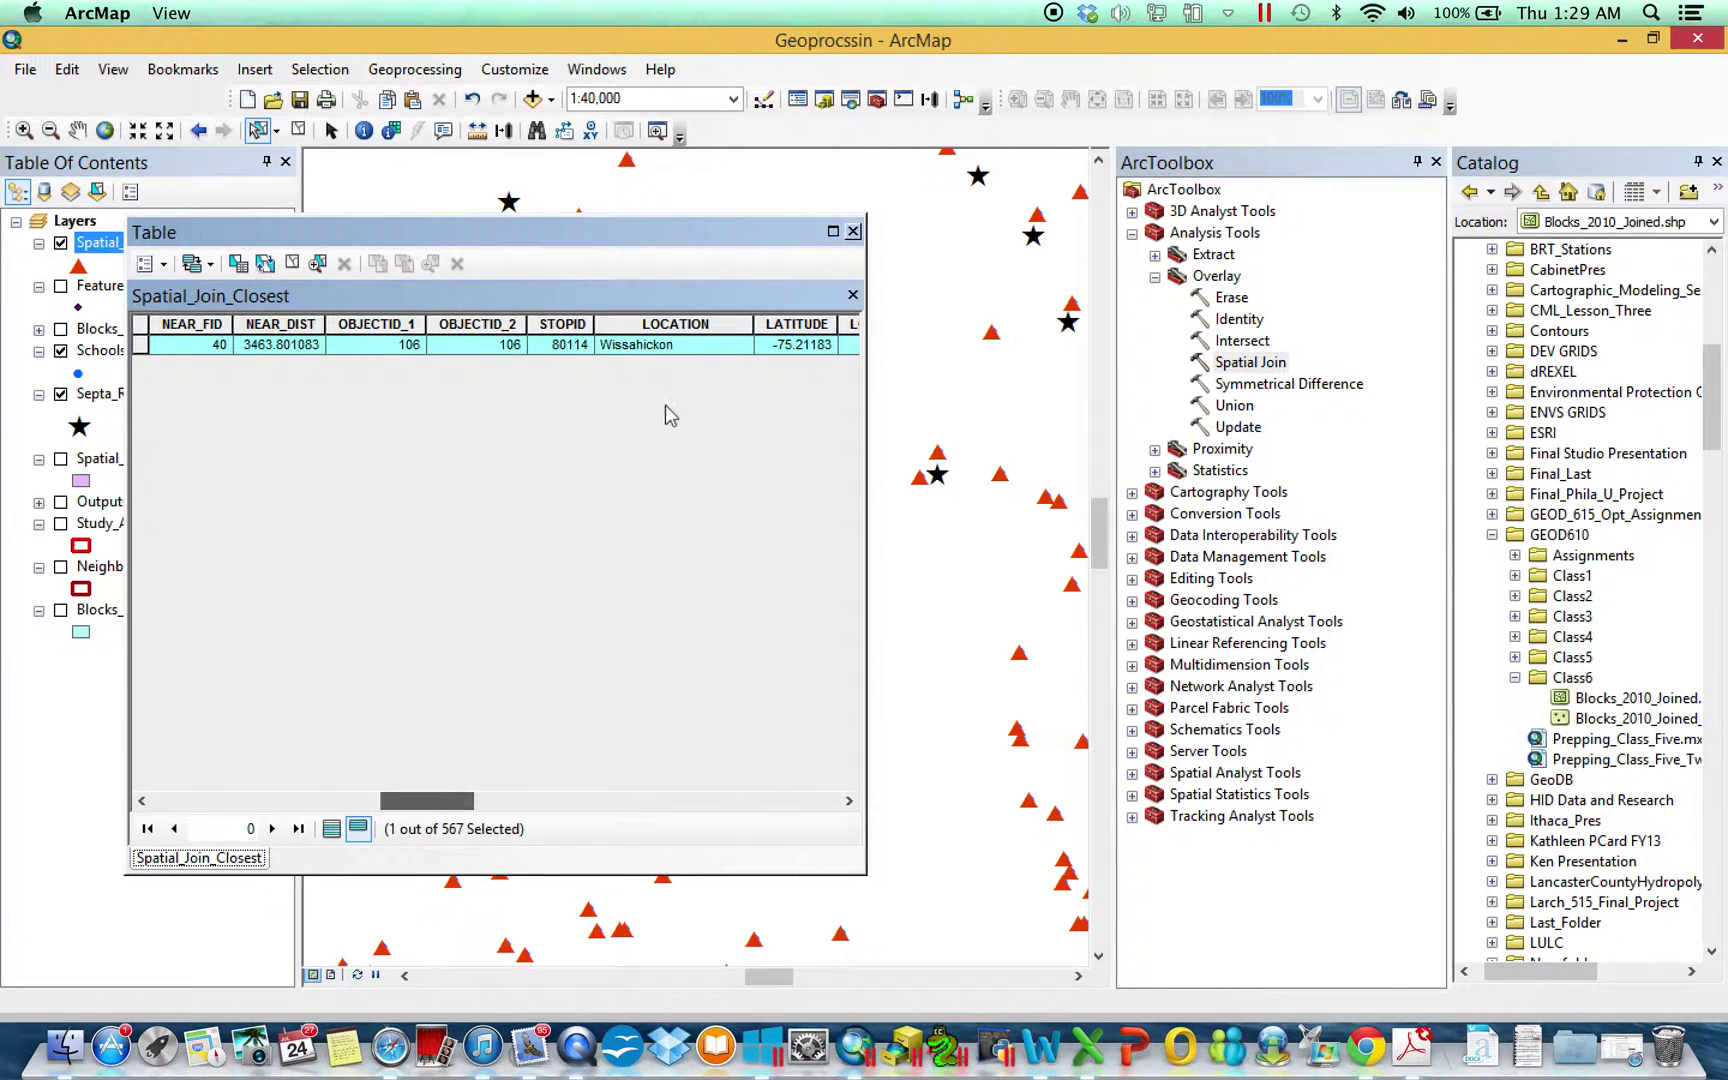
click(578, 342)
key(Left)
key(Left)
key(Left)
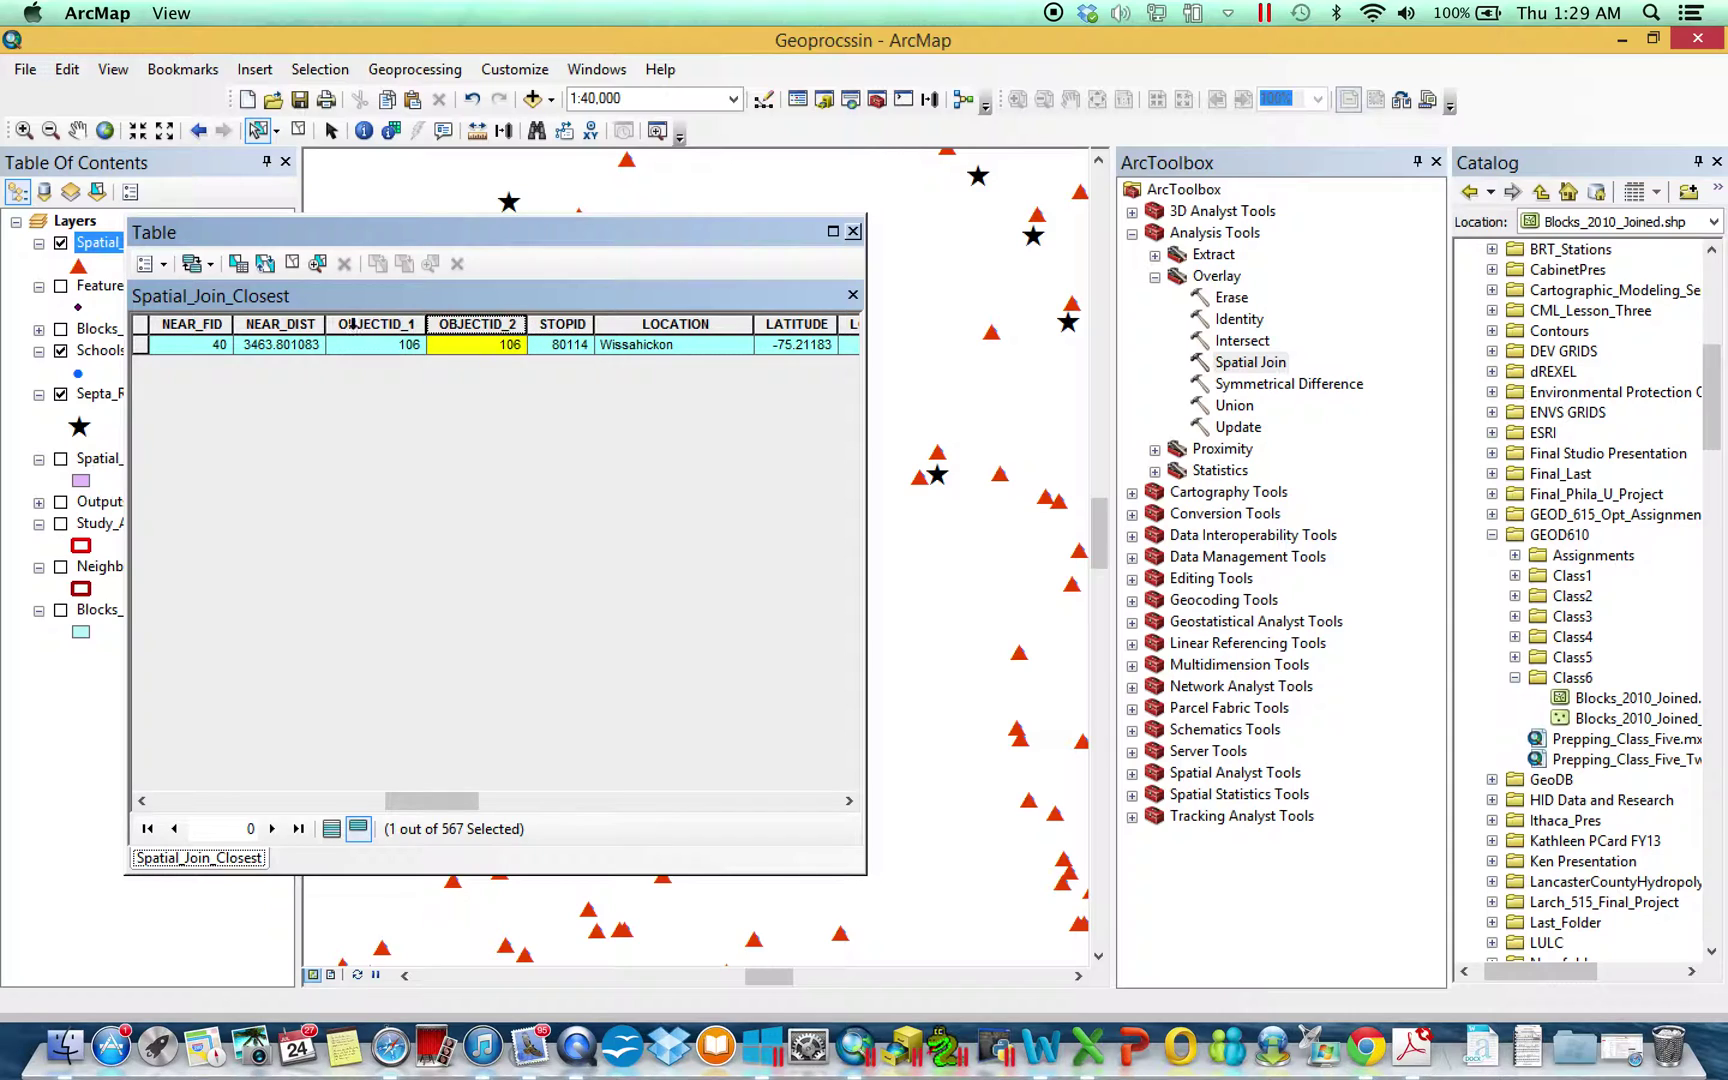
click(646, 323)
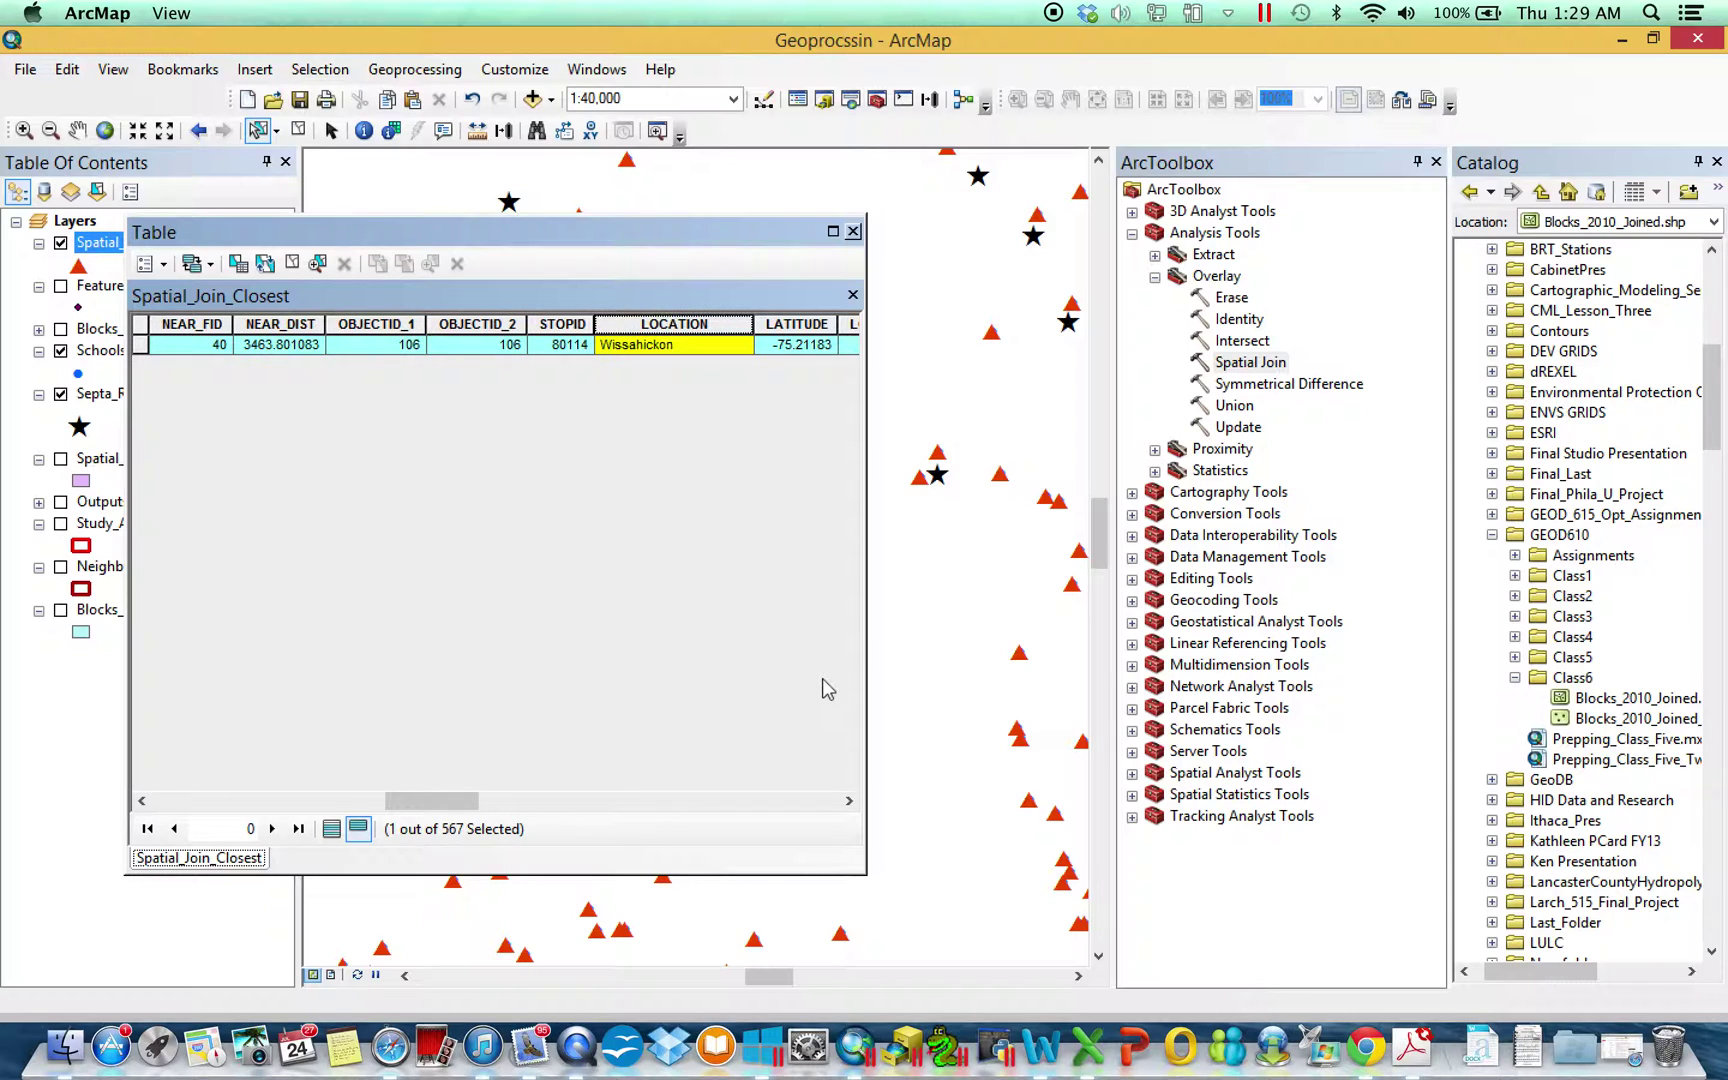
drag(465, 805, 232, 795)
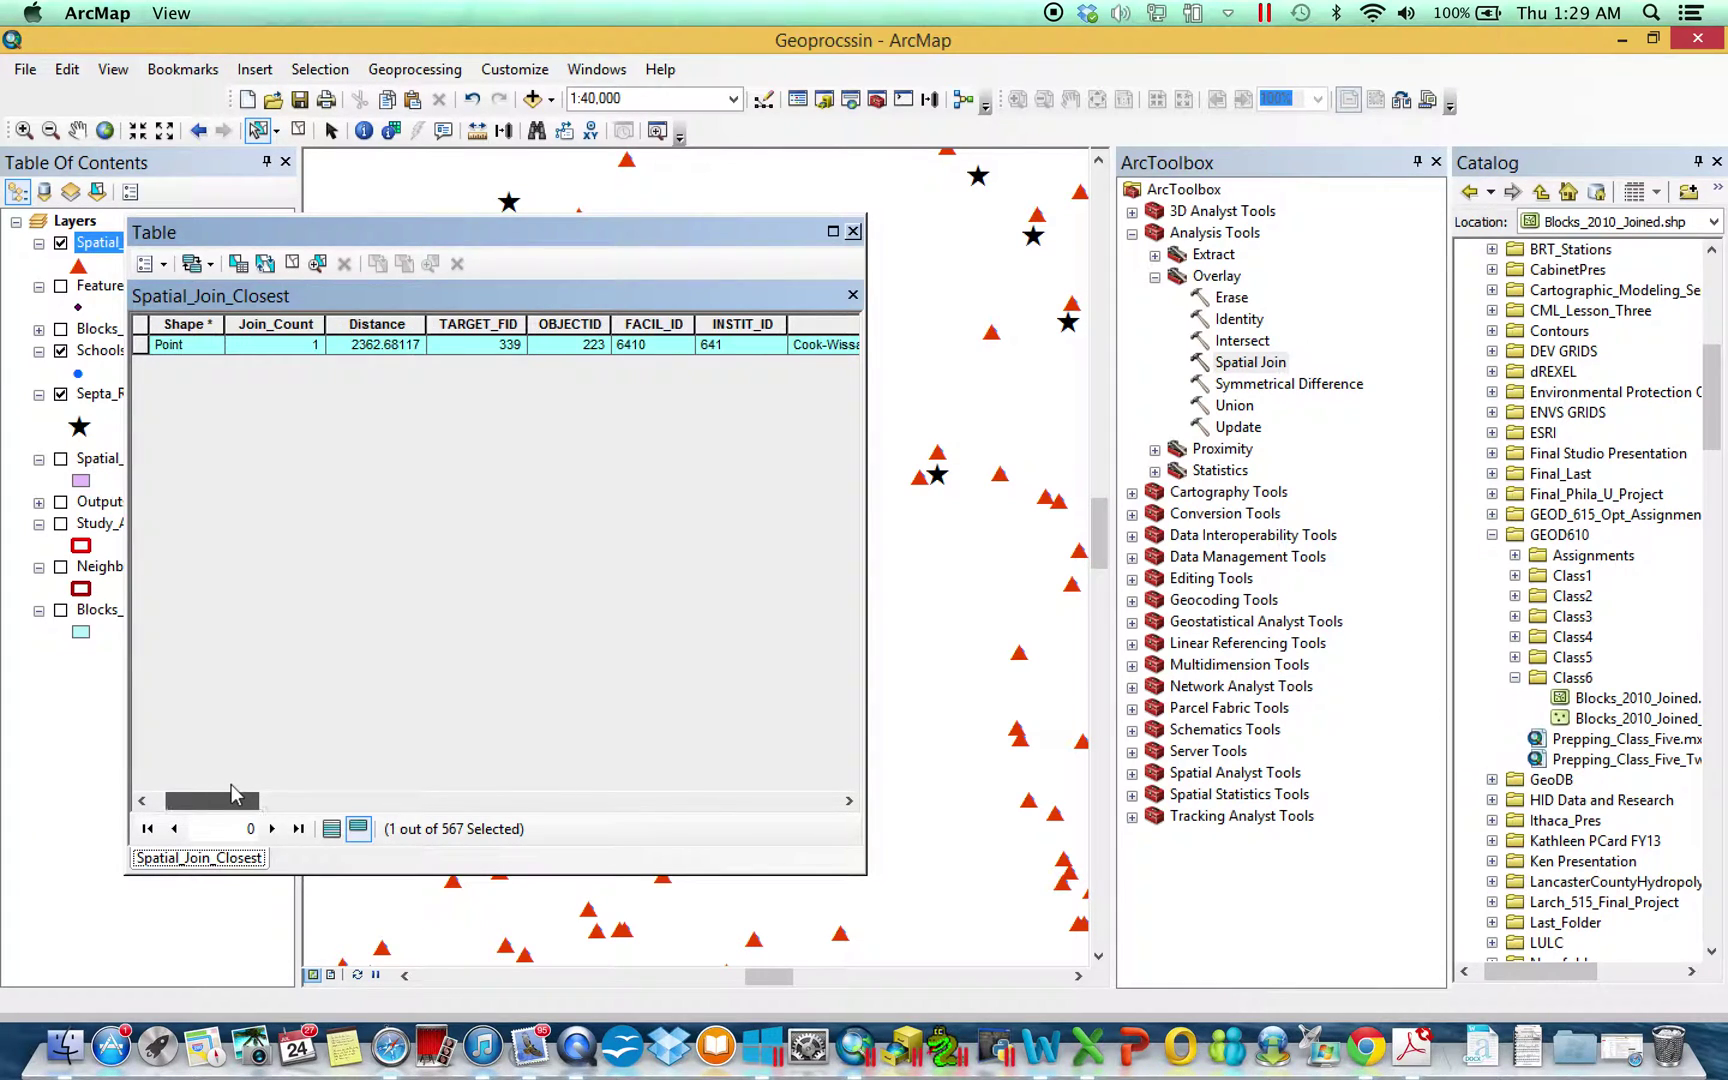
click(390, 324)
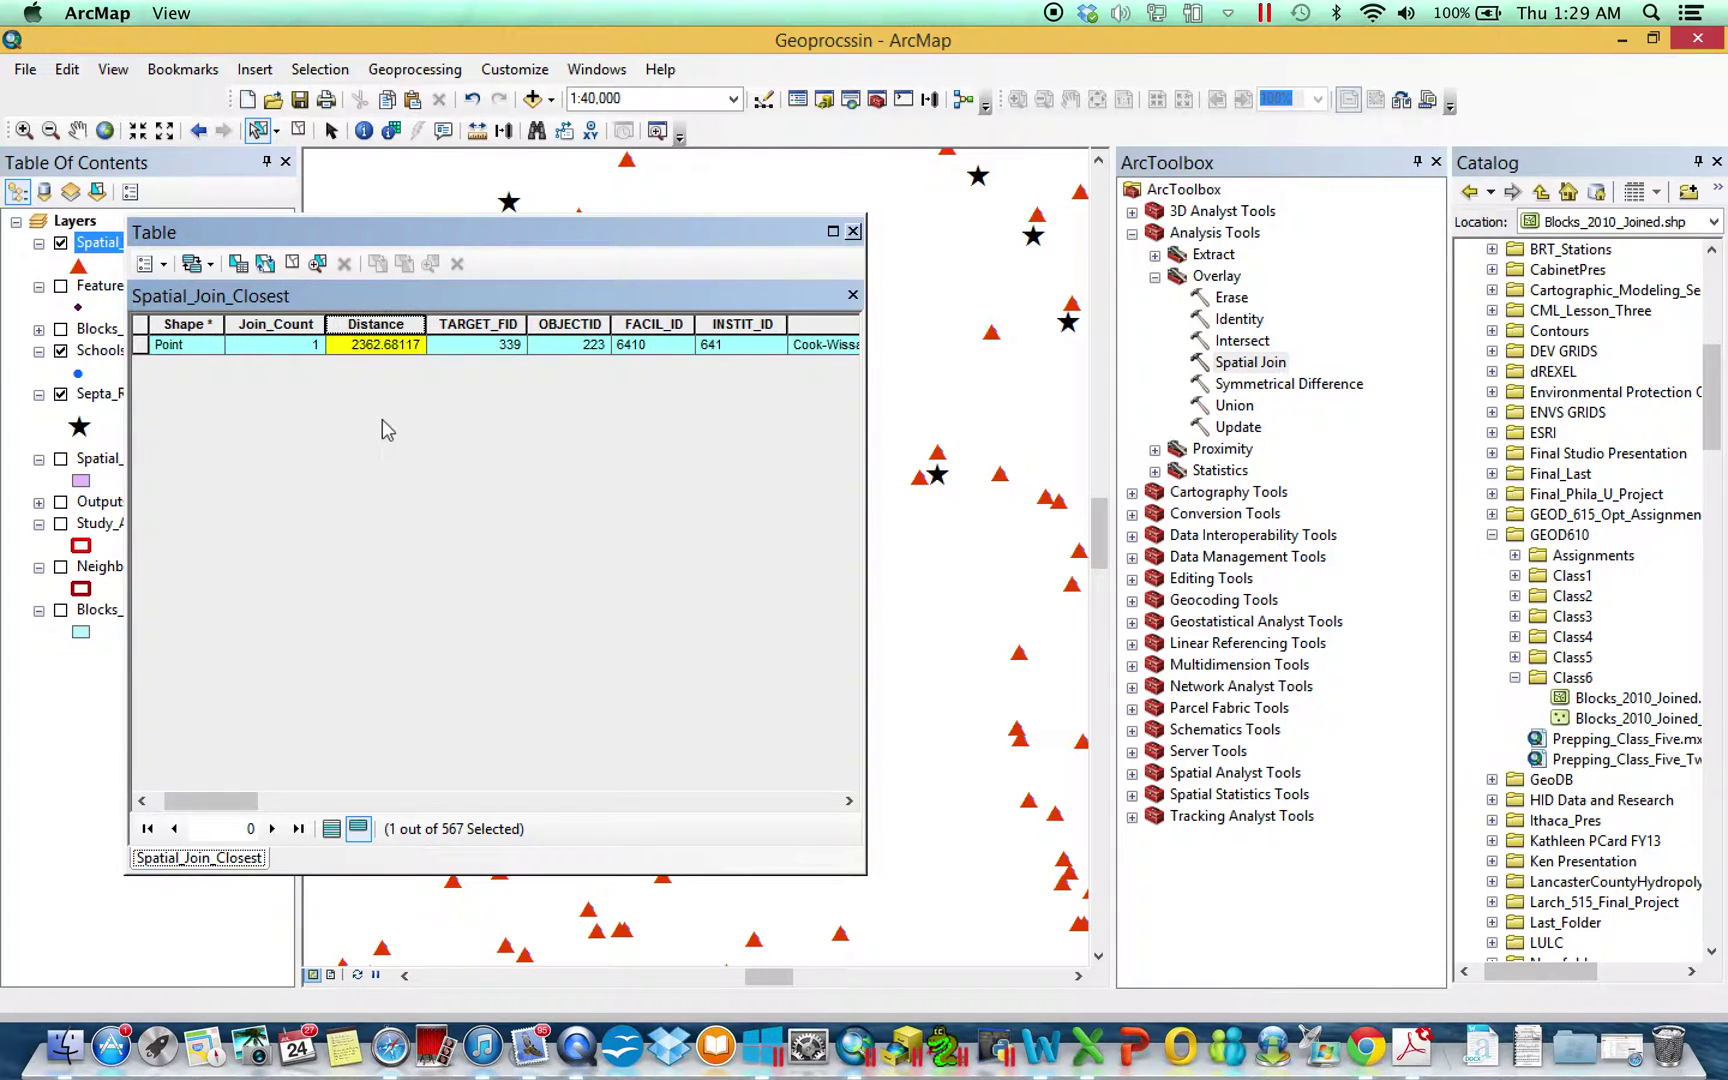